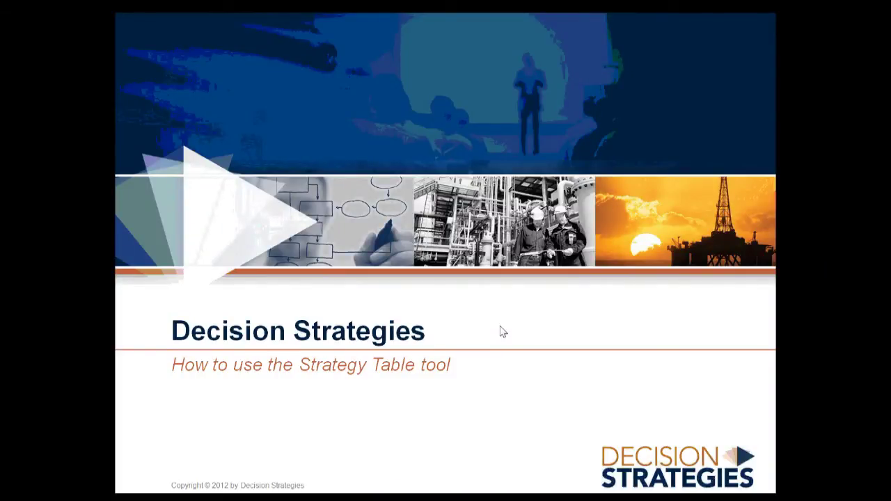
- Advance the slideshow past the consultants and contact slides to slide 4, The bigger picture
{"action": "left_click", "coordinate": [503, 333]}
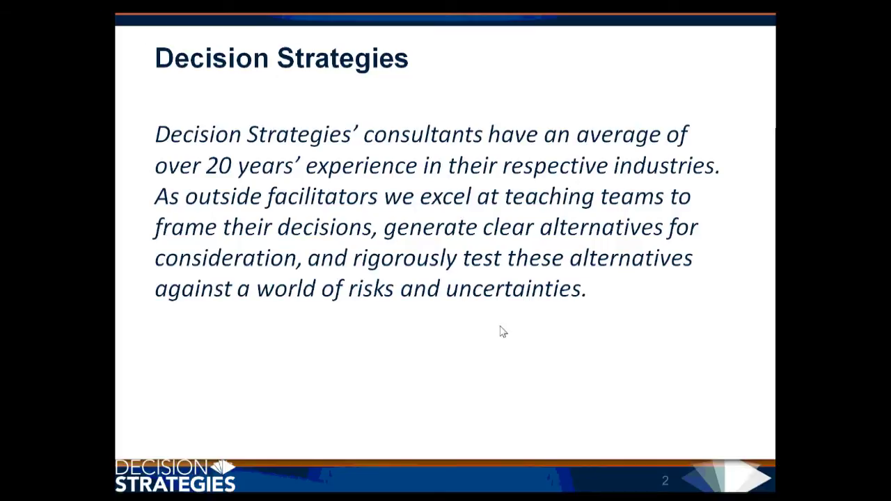
{"action": "left_click", "coordinate": [500, 331]}
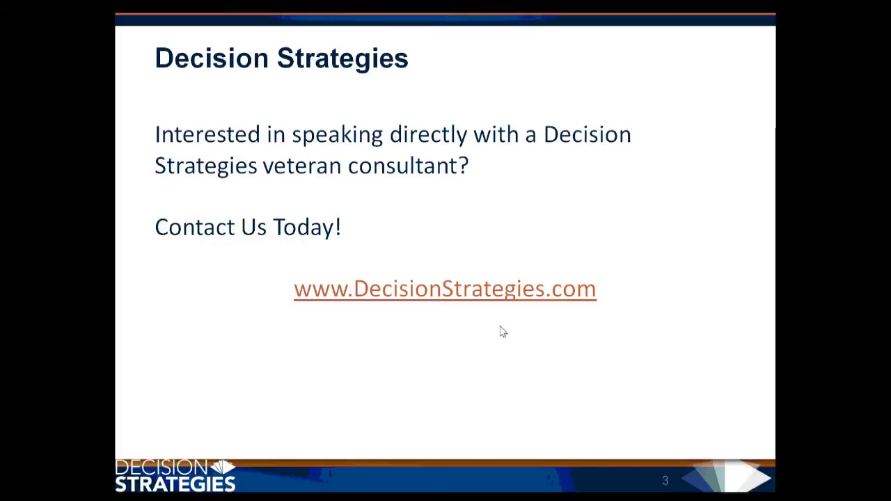
{"action": "key", "text": "Right"}
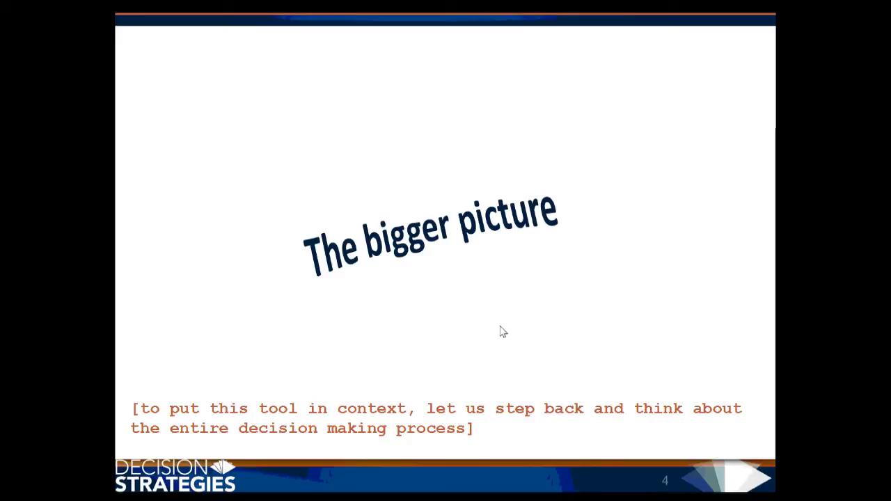
- Step through the map, alignment, options, risks and strategy slides to slide 12, 'let's start the how-to'
{"action": "key", "text": "Right"}
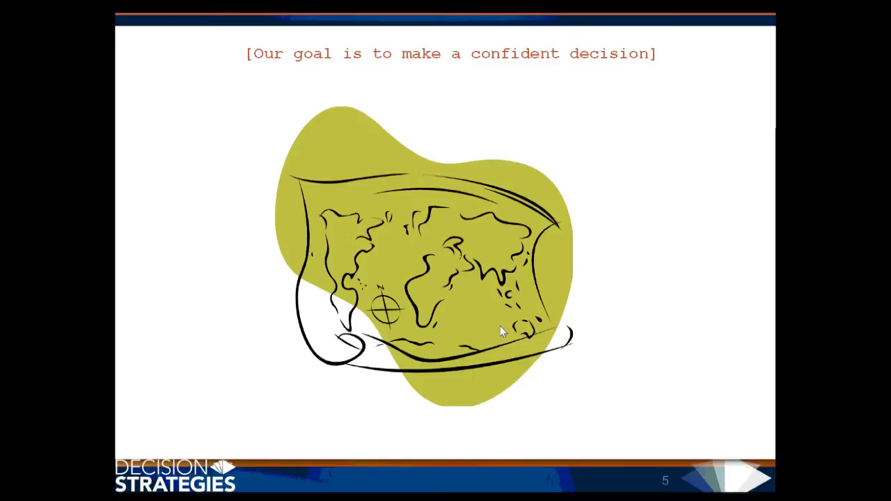
{"action": "key", "text": "Right"}
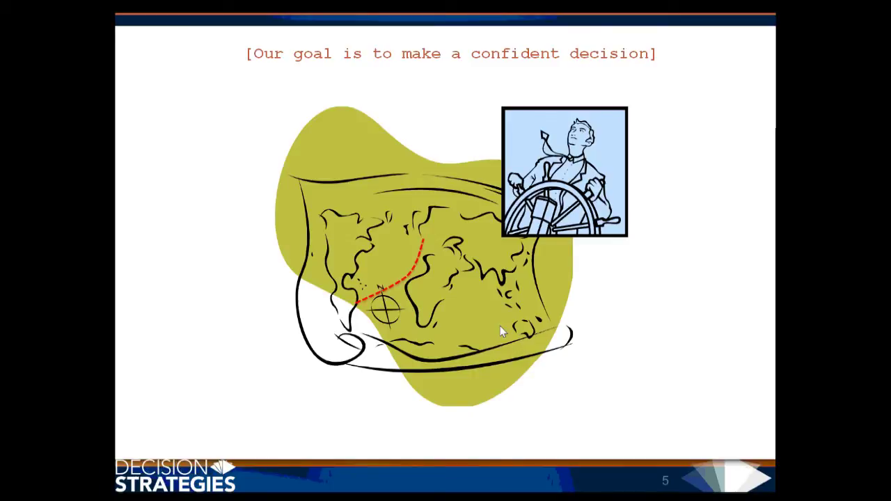
{"action": "key", "text": "Right"}
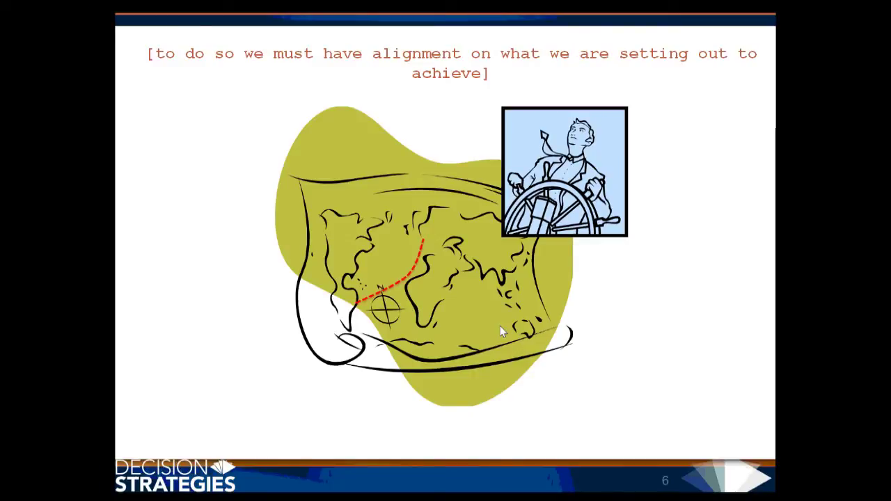
{"action": "key", "text": "Right"}
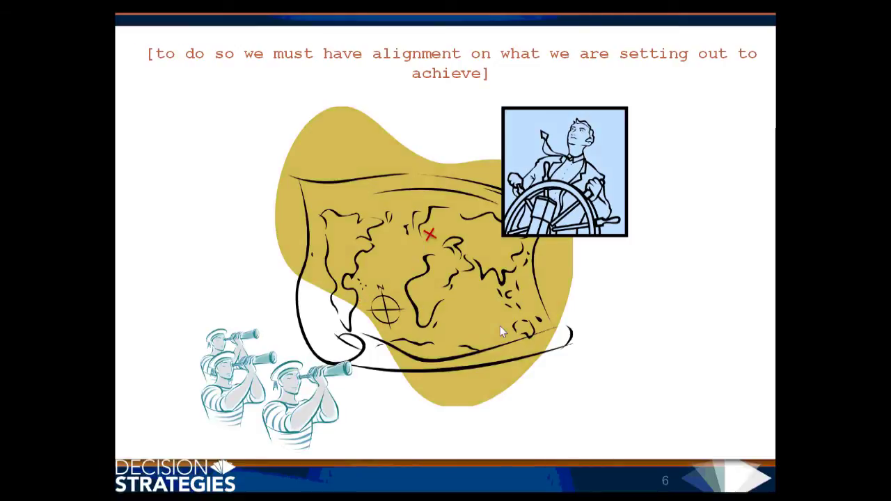
{"action": "key", "text": "Right"}
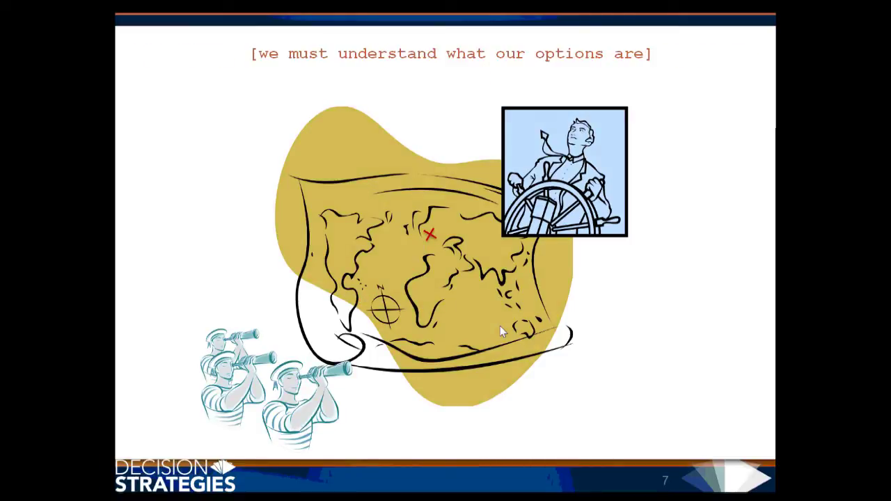
{"action": "key", "text": "Right"}
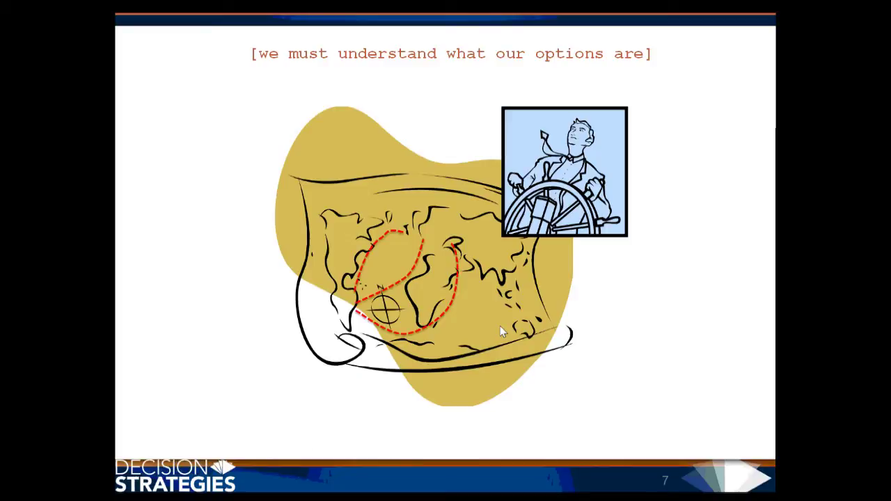
{"action": "key", "text": "Right"}
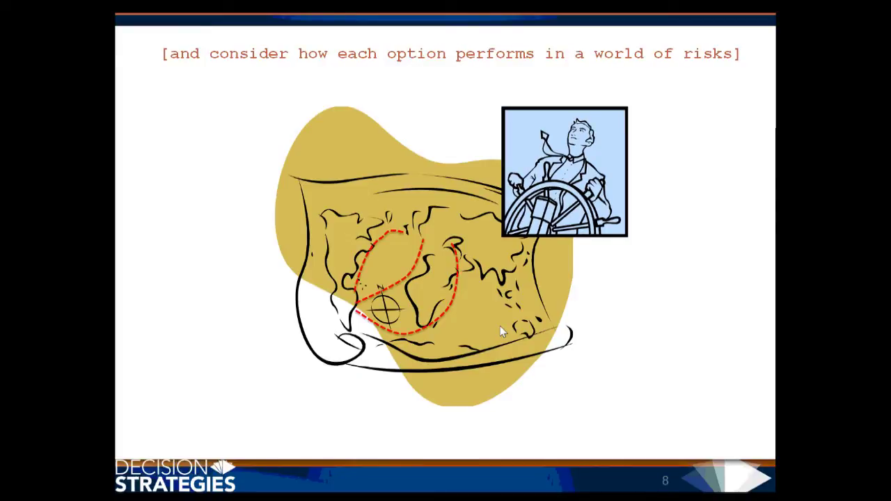
{"action": "key", "text": "Right"}
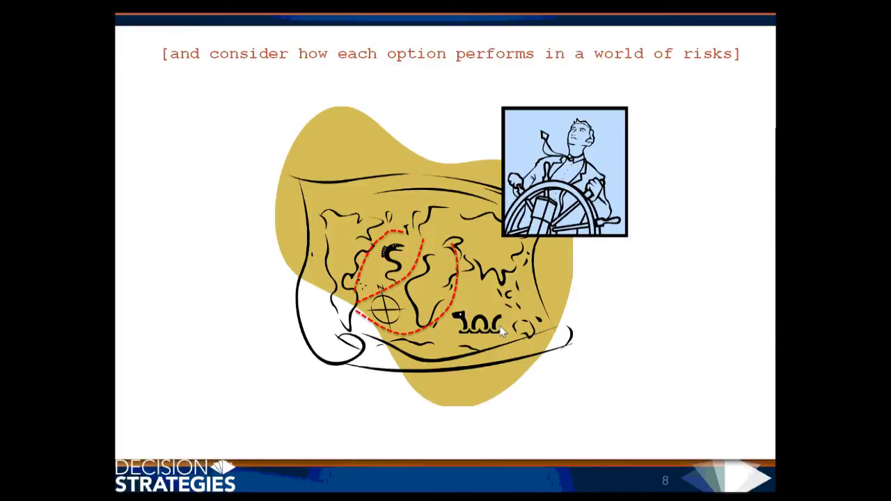
{"action": "key", "text": "Right"}
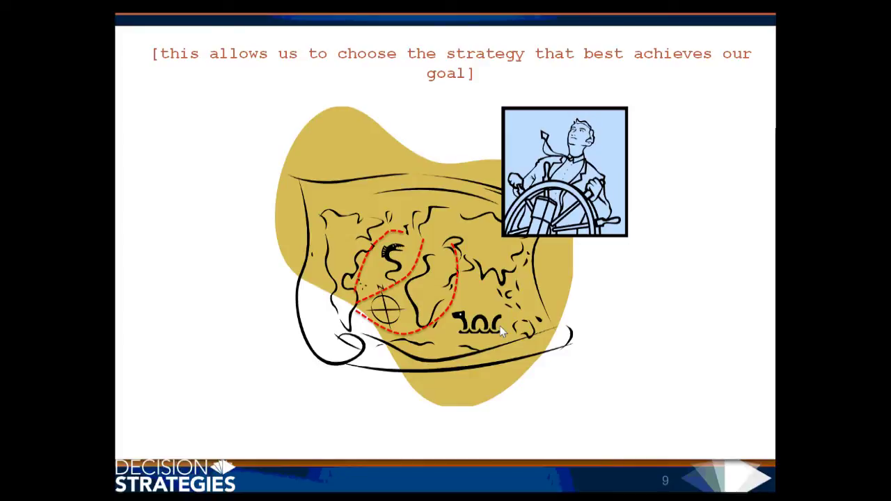
{"action": "key", "text": "Right"}
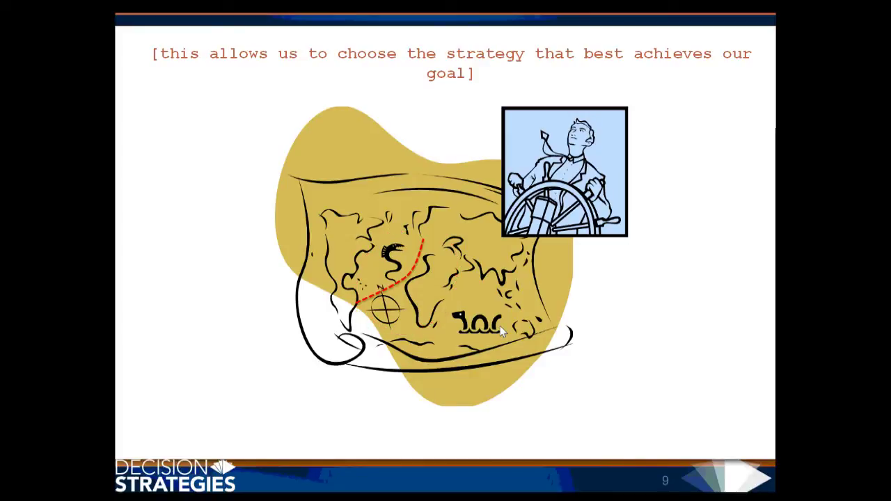
{"action": "key", "text": "Right"}
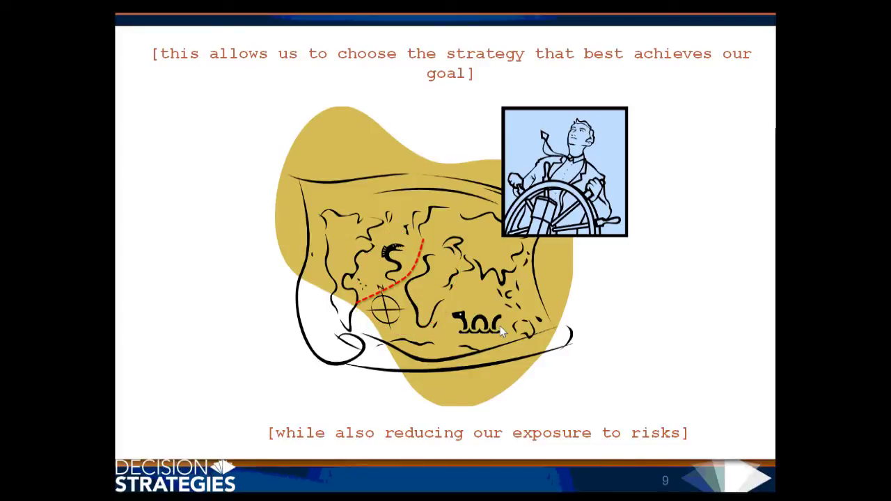
{"action": "key", "text": "Right"}
{"action": "key", "text": "Right"}
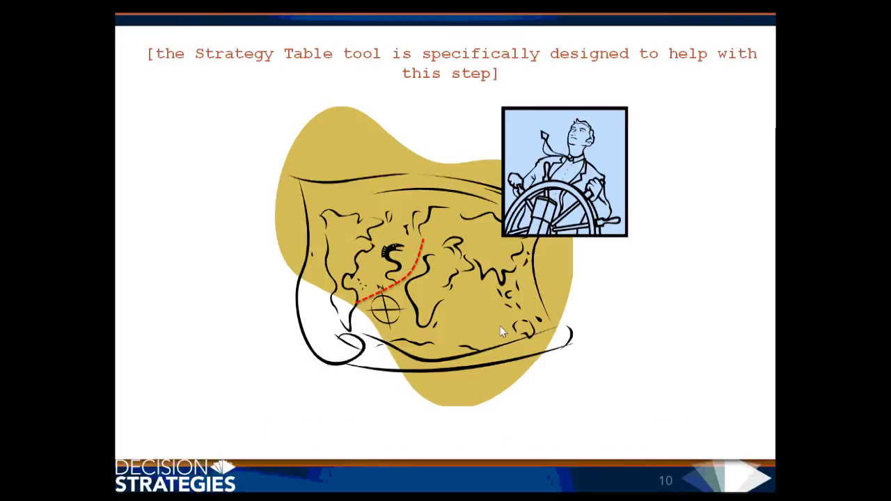
{"action": "key", "text": "Right"}
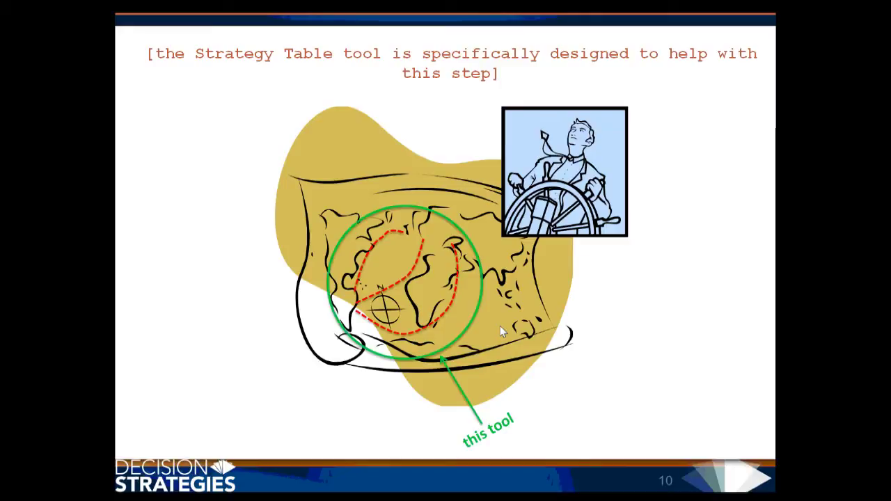
{"action": "key", "text": "Right"}
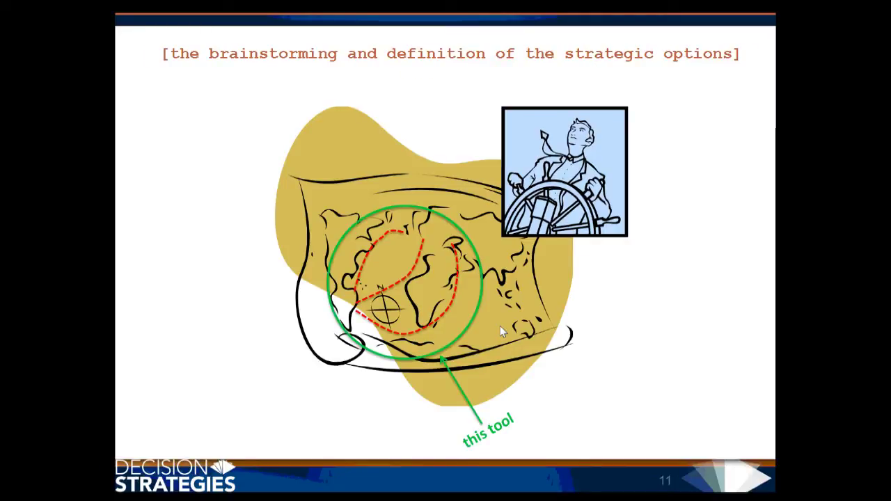
{"action": "key", "text": "Right"}
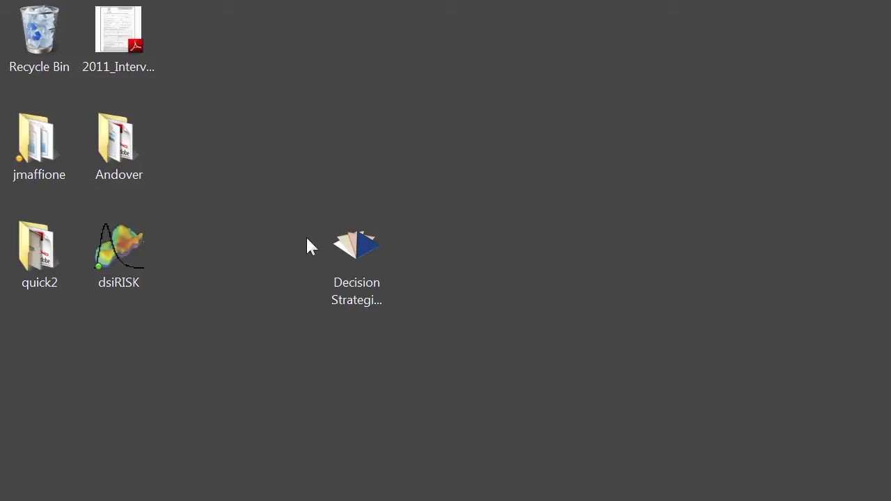
- Launch the Decision Strategies Toolbox from its desktop shortcut
{"action": "left_click", "coordinate": [357, 248]}
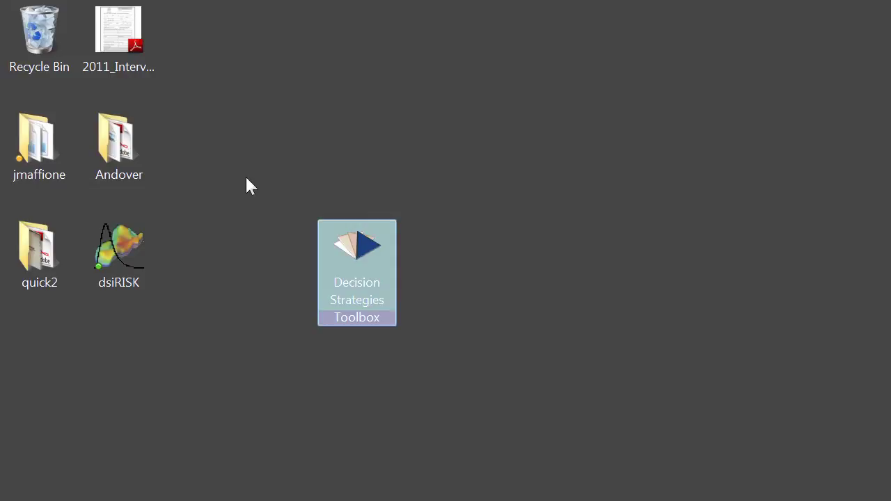
{"action": "key", "text": "Return"}
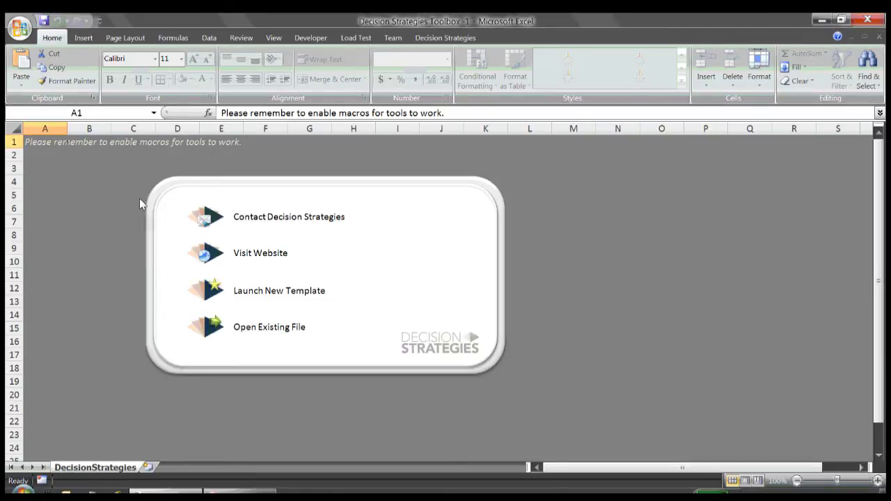
- Open the existing Strategy Table Tool template
{"action": "key", "text": "ctrl+o"}
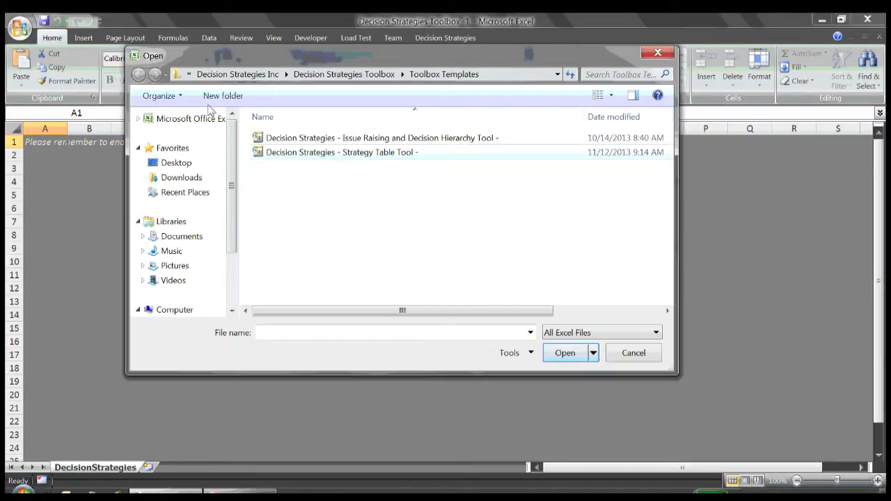
{"action": "key", "text": "Down"}
{"action": "key", "text": "Return"}
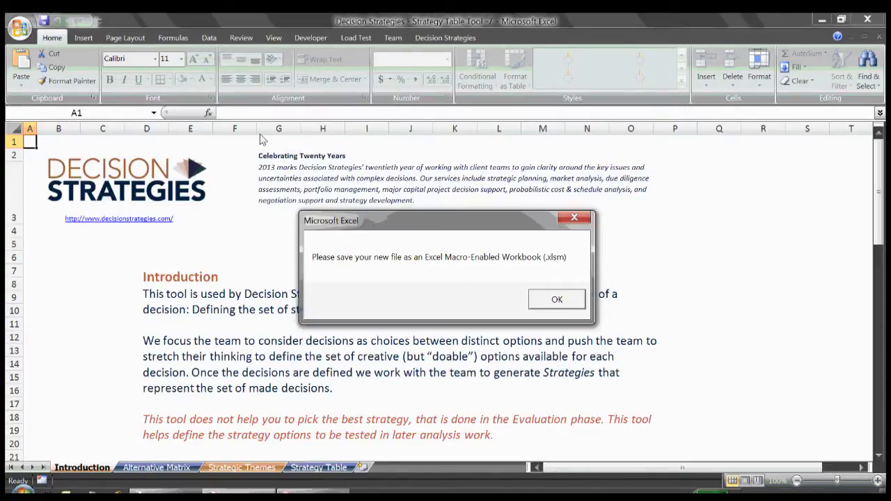
- Save the workbook to the Desktop as demo.xlsm
{"action": "key", "text": "Return"}
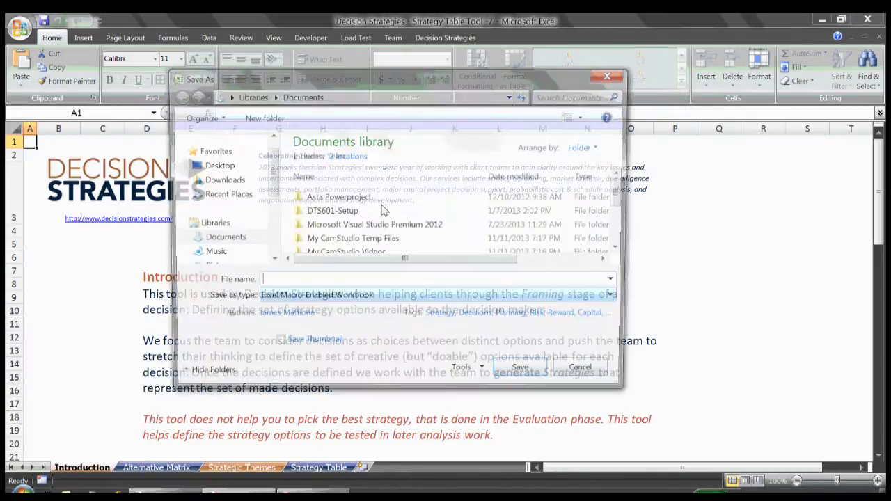
{"action": "type", "text": "demo"}
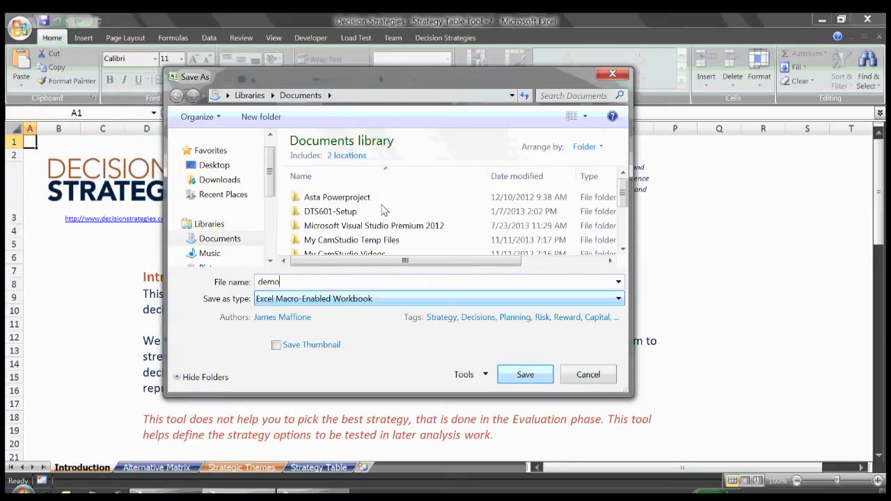
{"action": "type", "text": ".xlsm"}
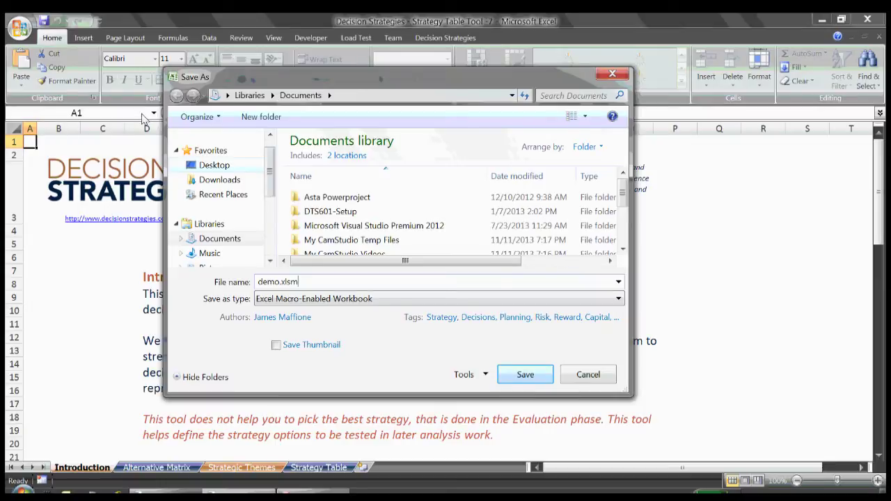
{"action": "left_click", "coordinate": [213, 165]}
{"action": "key", "text": "Return"}
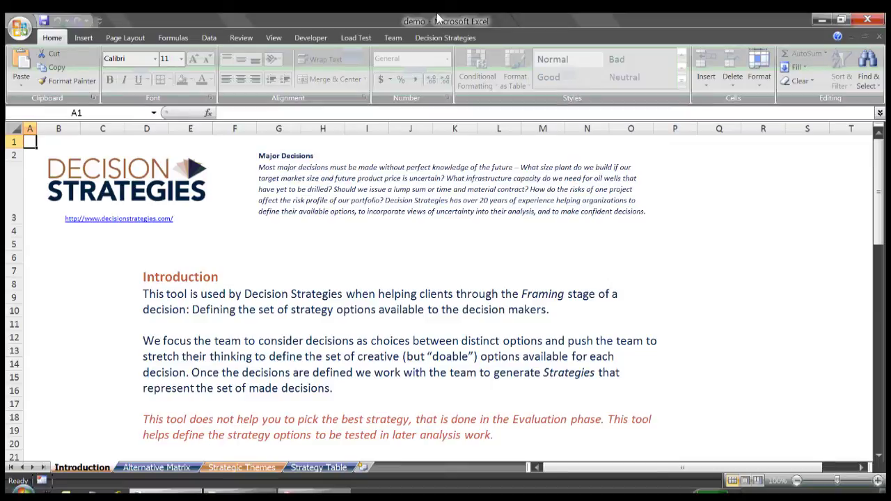
- Scroll through the Introduction sheet, then move to the Alternative Matrix sheet with Ctrl+Page Down
{"action": "scroll", "coordinate": [589, 129], "scroll_direction": "down", "scroll_amount": 8}
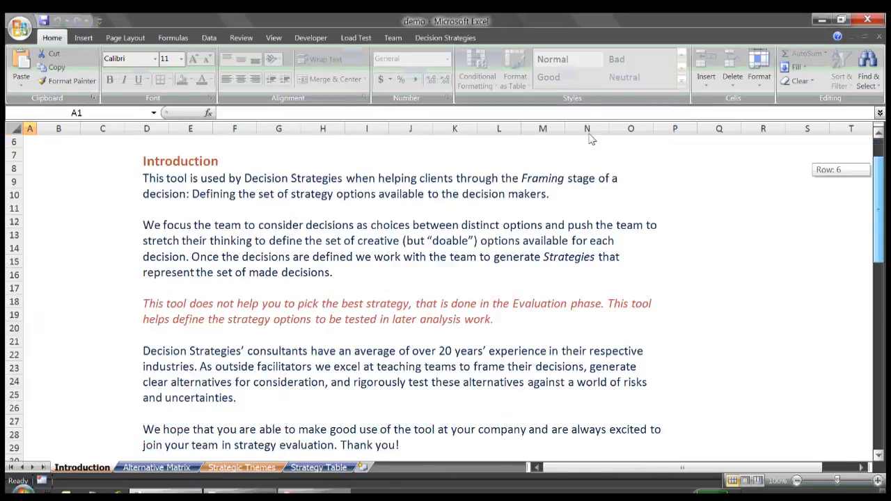
{"action": "scroll", "coordinate": [589, 193], "scroll_direction": "down", "scroll_amount": 8}
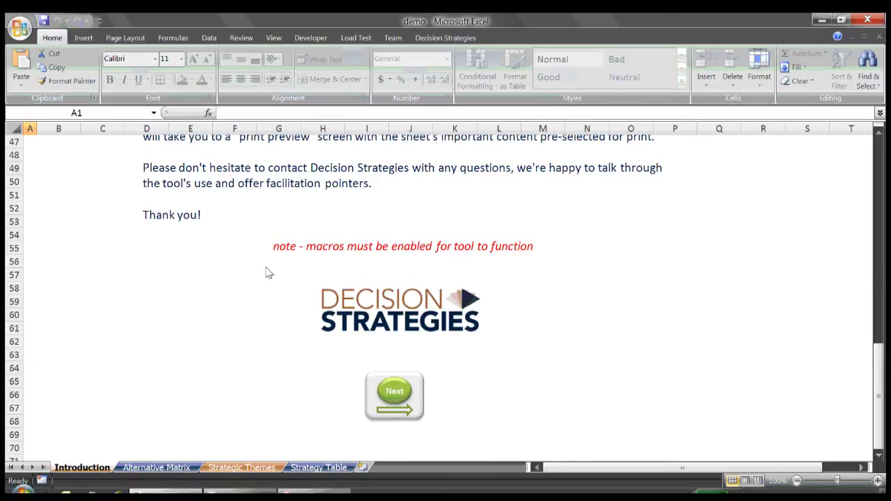
{"action": "key", "text": "ctrl+Page_Down"}
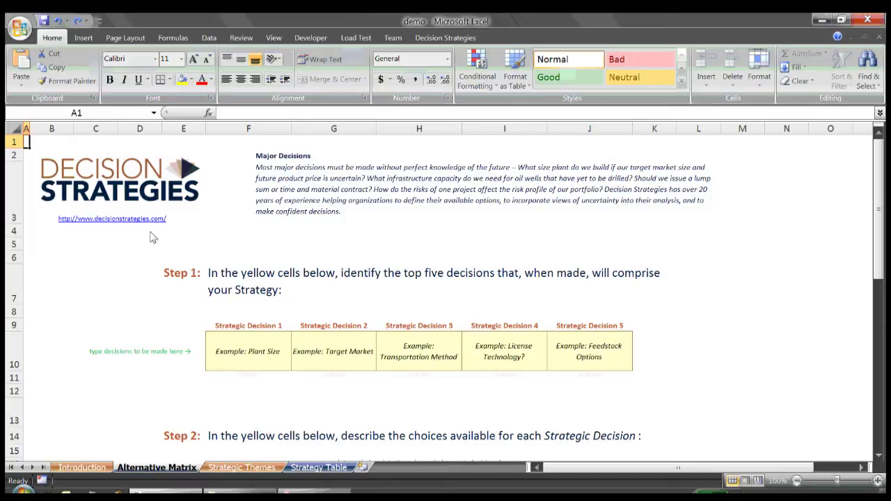
- Enter Plant Size and Target Market as Strategic Decisions 1 and 2, leaving decisions 3–5 as is
{"action": "key", "text": "Tab"}
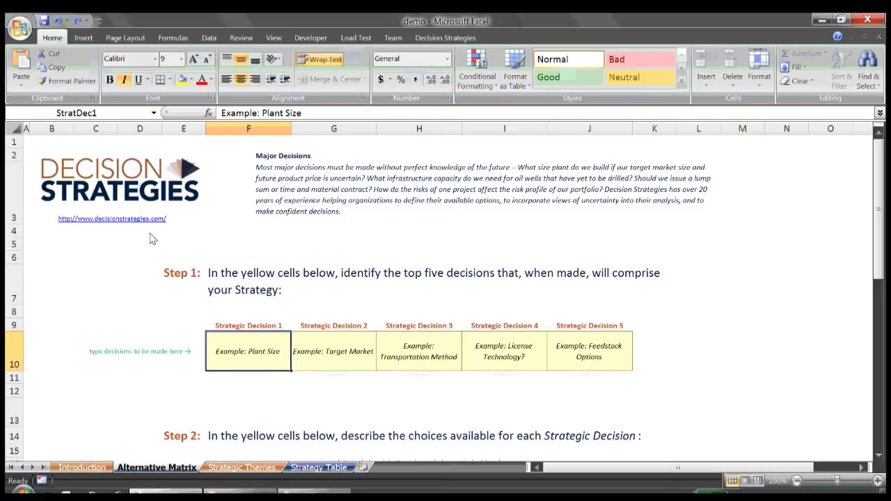
{"action": "type", "text": "Pla"}
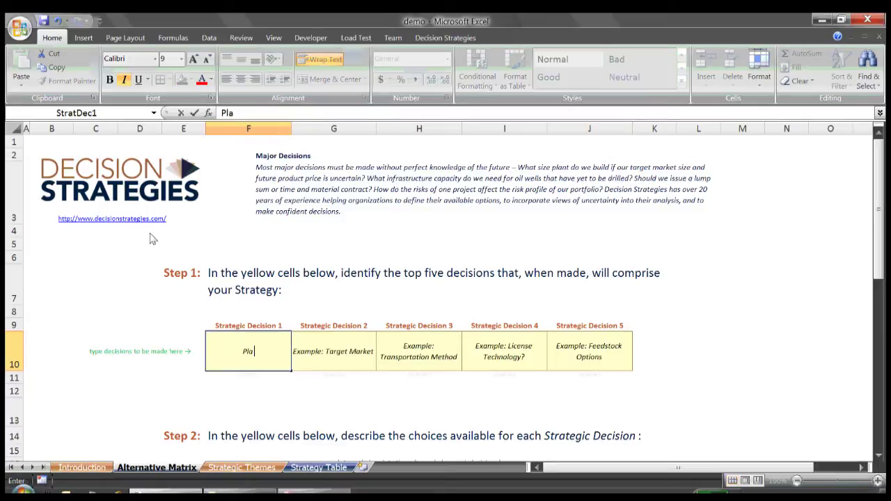
{"action": "type", "text": "nt Size"}
{"action": "key", "text": "Tab"}
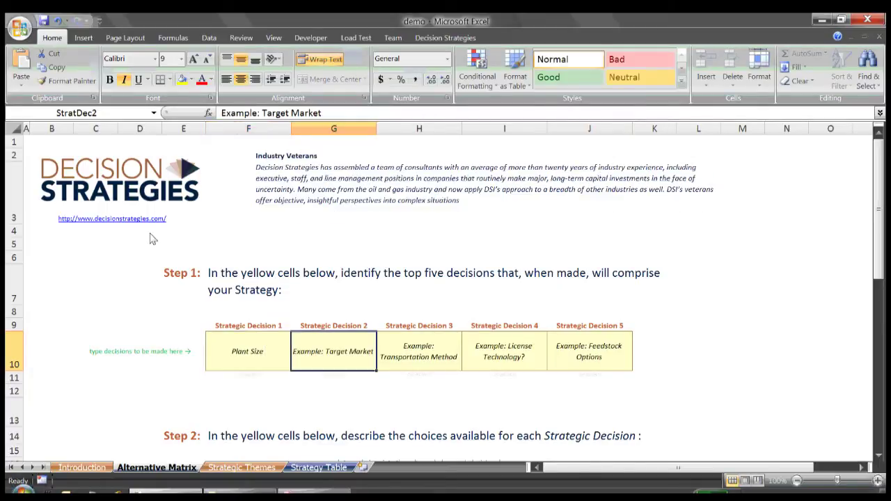
{"action": "type", "text": "Target "}
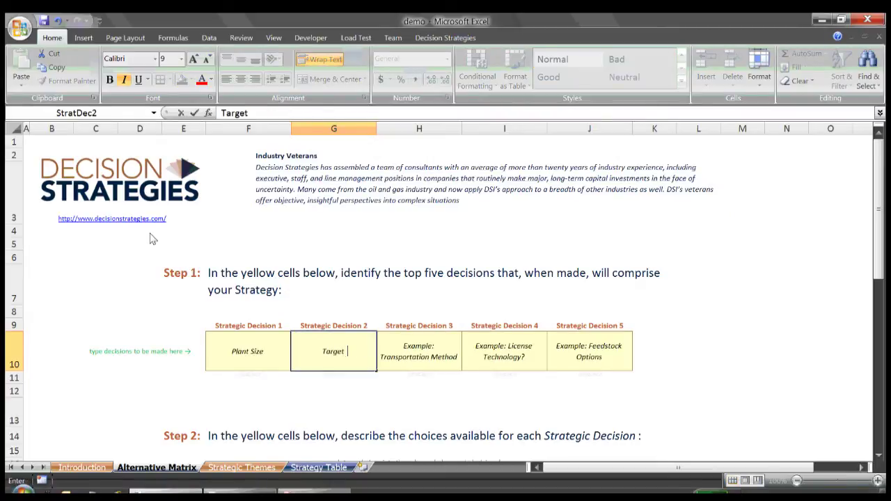
{"action": "type", "text": "Market"}
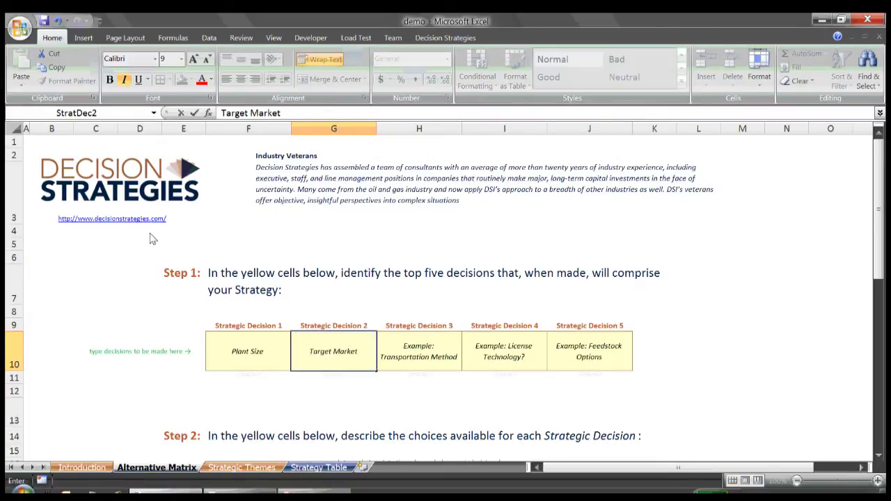
{"action": "key", "text": "Tab"}
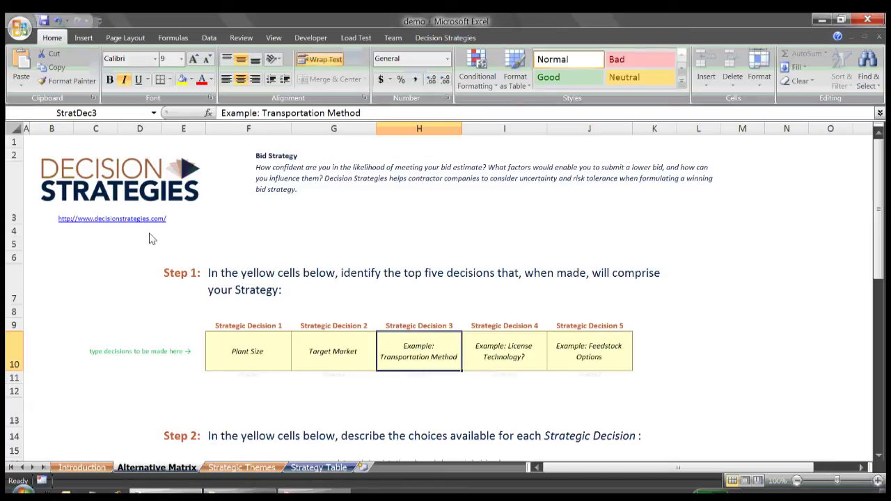
{"action": "key", "text": "Tab"}
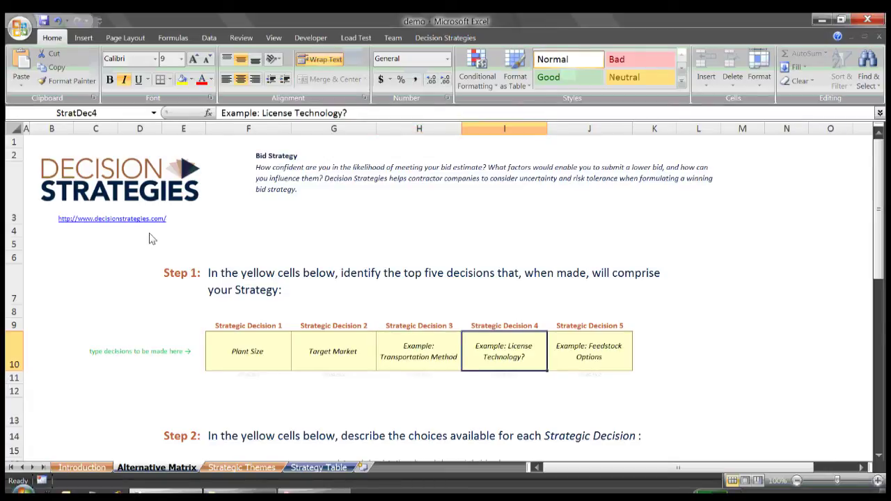
{"action": "key", "text": "Tab"}
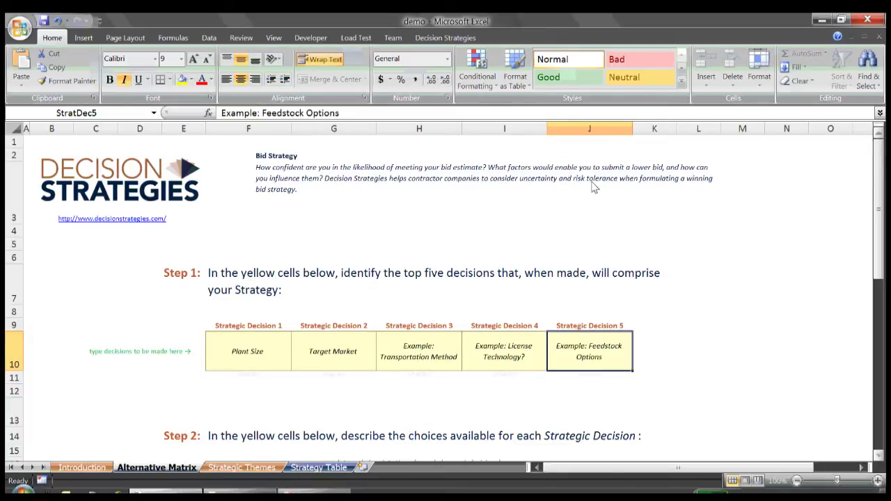
{"action": "scroll", "coordinate": [587, 164], "scroll_direction": "down", "scroll_amount": 4}
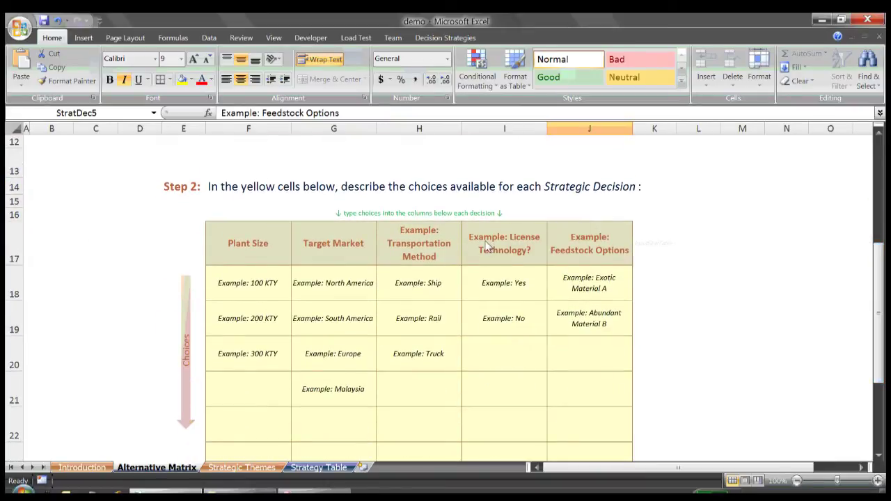
- Enter the Plant Size choices 100KTY, 200KTY and 300KTY
{"action": "key", "text": "Tab"}
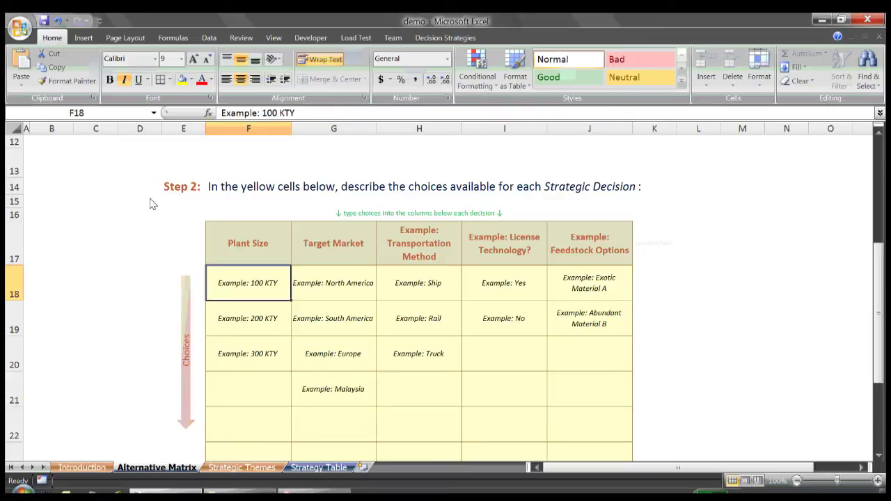
{"action": "type", "text": "1"}
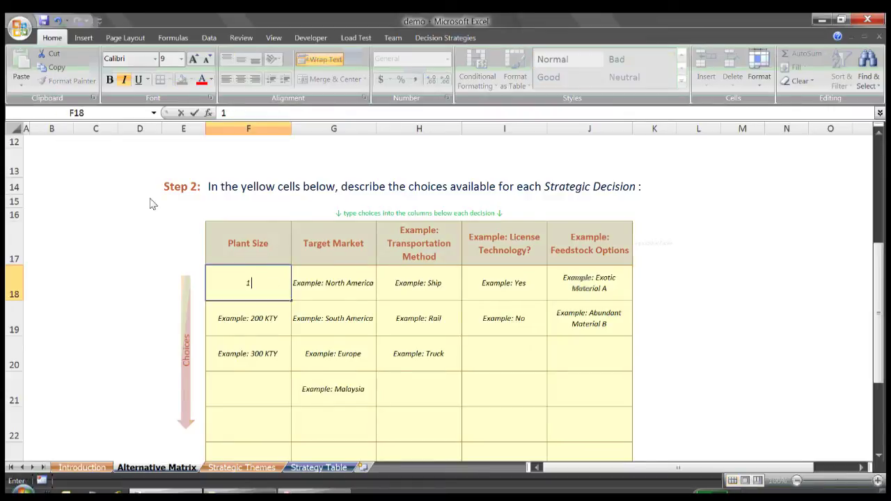
{"action": "type", "text": "00KTY"}
{"action": "key", "text": "Return"}
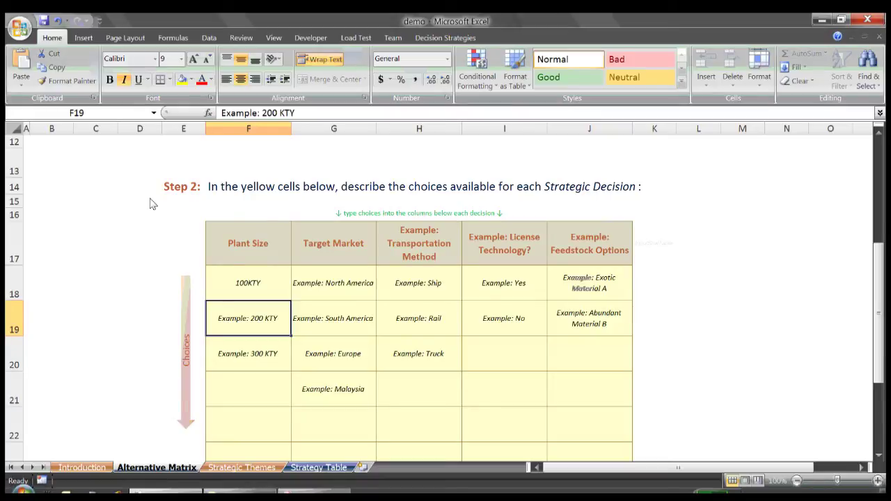
{"action": "type", "text": "200KTY"}
{"action": "key", "text": "Return"}
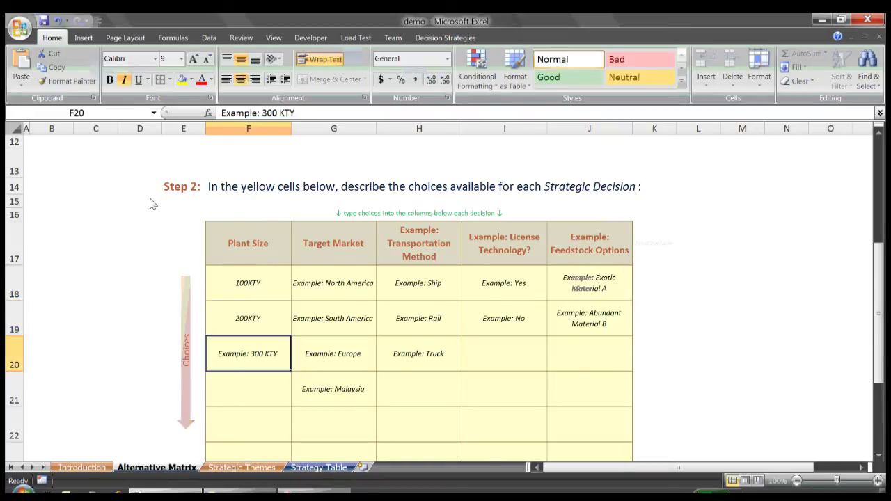
{"action": "type", "text": "300KTY"}
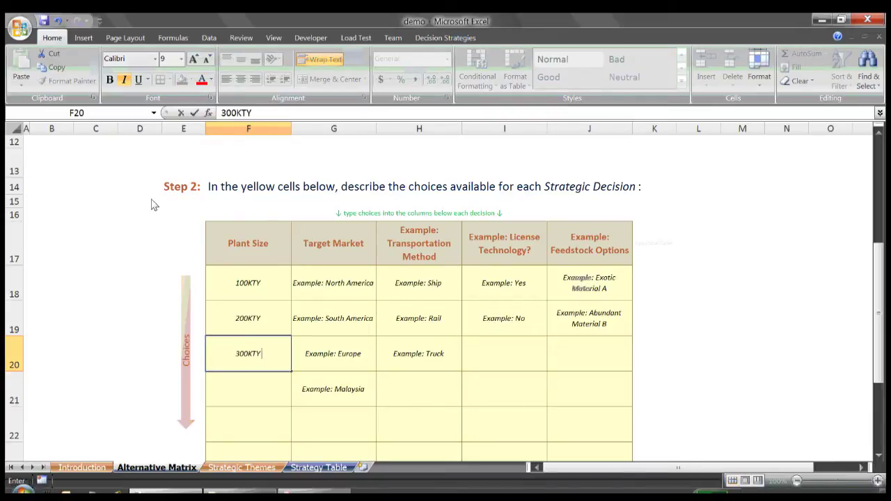
{"action": "key", "text": "Return"}
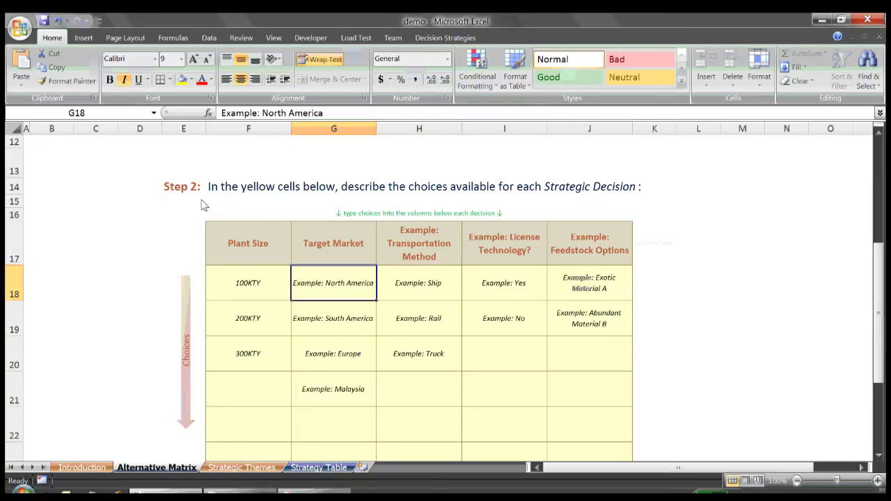
- Enter the Target Market choices North America and South America
{"action": "type", "text": "North America"}
{"action": "key", "text": "Return"}
{"action": "type", "text": "South A"}
{"action": "type", "text": "rica"}
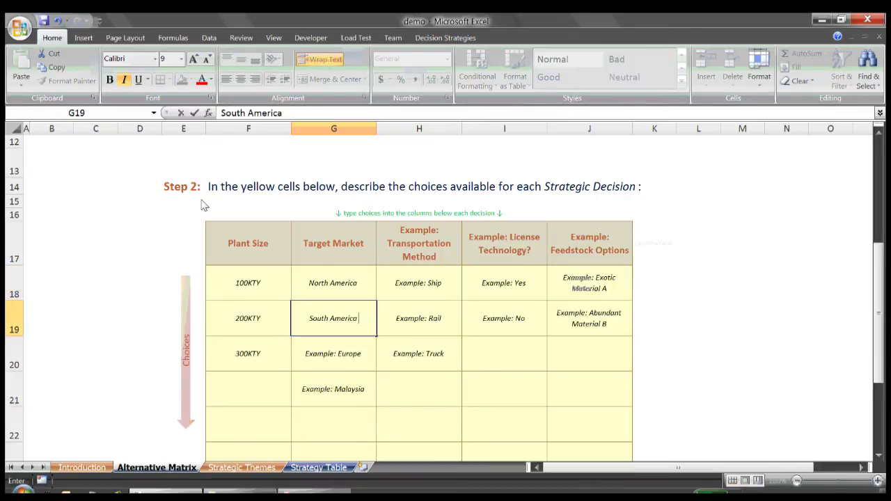
{"action": "key", "text": "Return"}
{"action": "key", "text": "Return"}
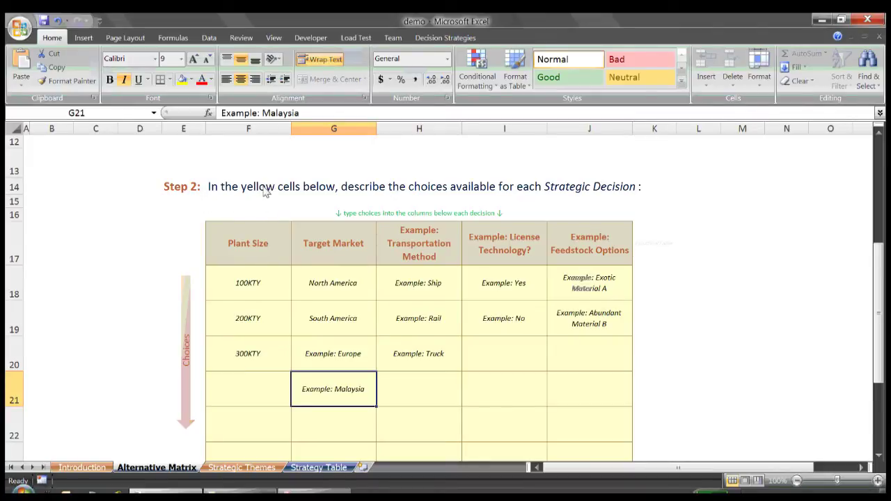
- Move through the Transportation Method, License Technology and Feedstock Options choices without changing them
{"action": "key", "text": "Up"}
{"action": "key", "text": "Up"}
{"action": "key", "text": "Up"}
{"action": "key", "text": "Right"}
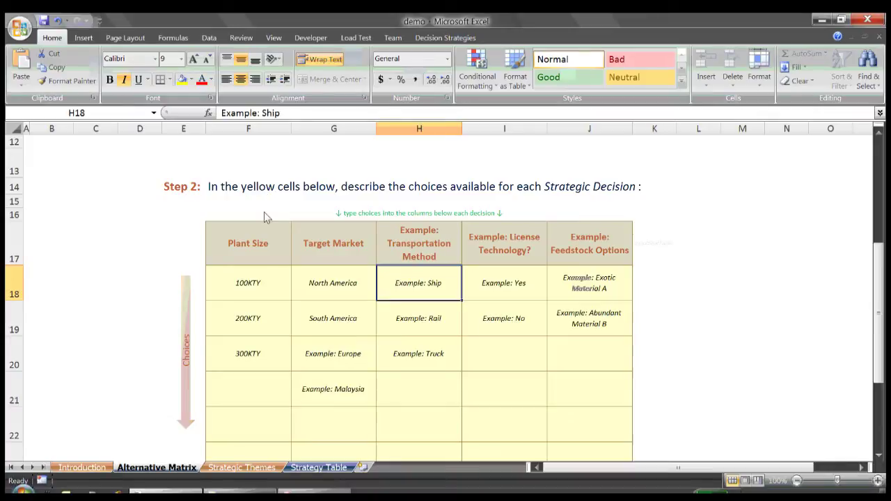
{"action": "key", "text": "Down"}
{"action": "key", "text": "Down"}
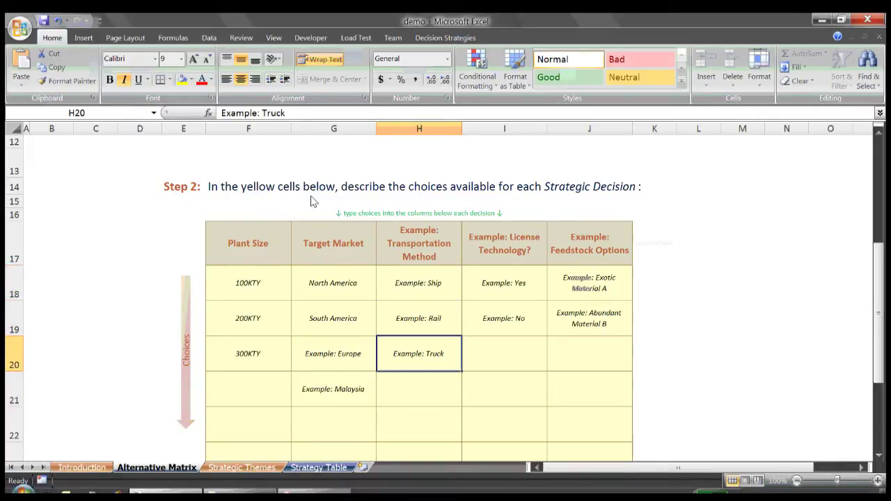
{"action": "key", "text": "Up"}
{"action": "key", "text": "Up"}
{"action": "key", "text": "Right"}
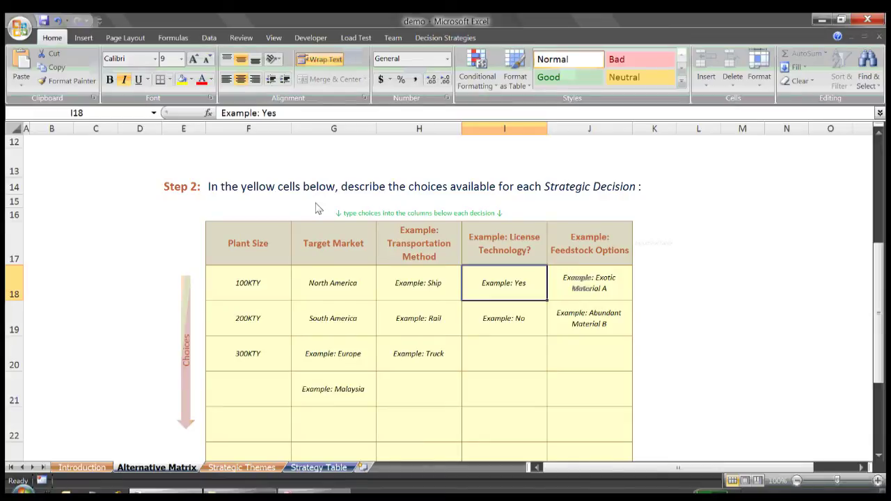
{"action": "key", "text": "Down"}
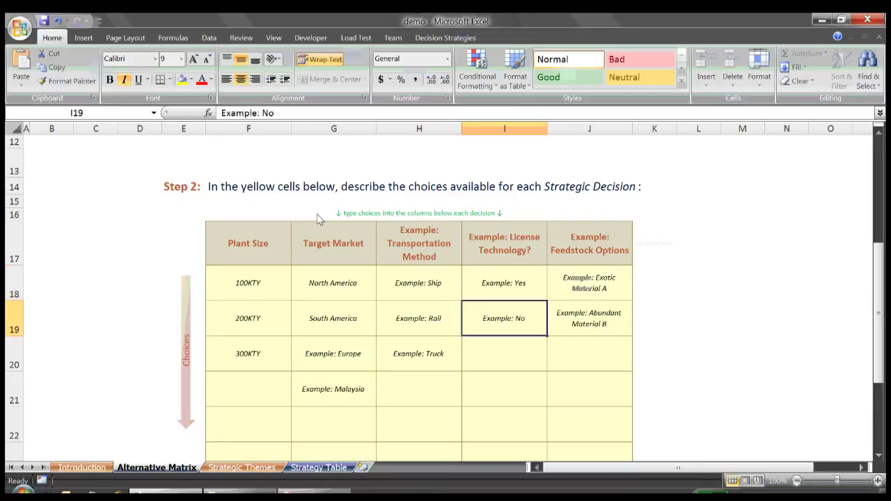
{"action": "key", "text": "Up"}
{"action": "key", "text": "Right"}
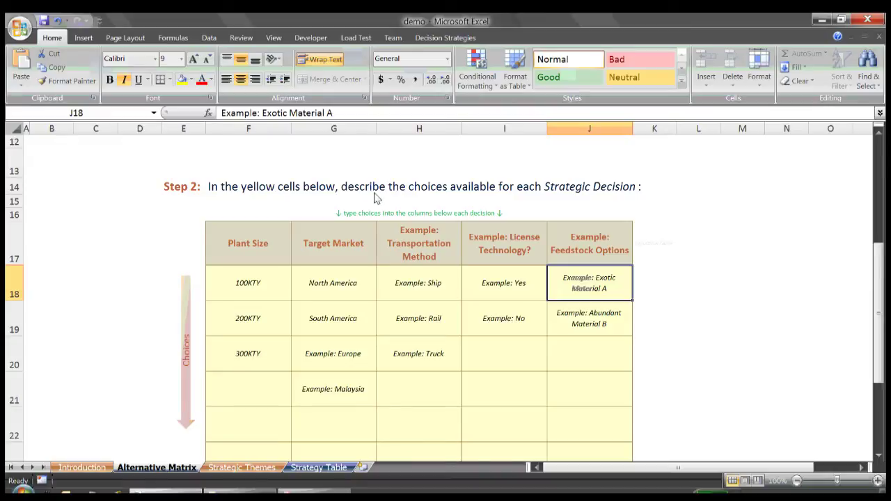
{"action": "key", "text": "Down"}
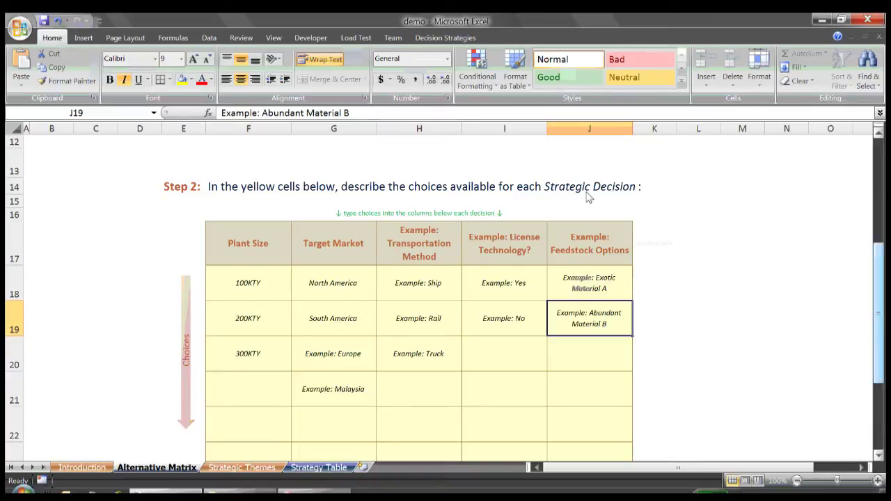
- Scroll down and move to the Strategic Themes sheet with its Step 3 table
{"action": "scroll", "coordinate": [587, 197], "scroll_direction": "down", "scroll_amount": 3}
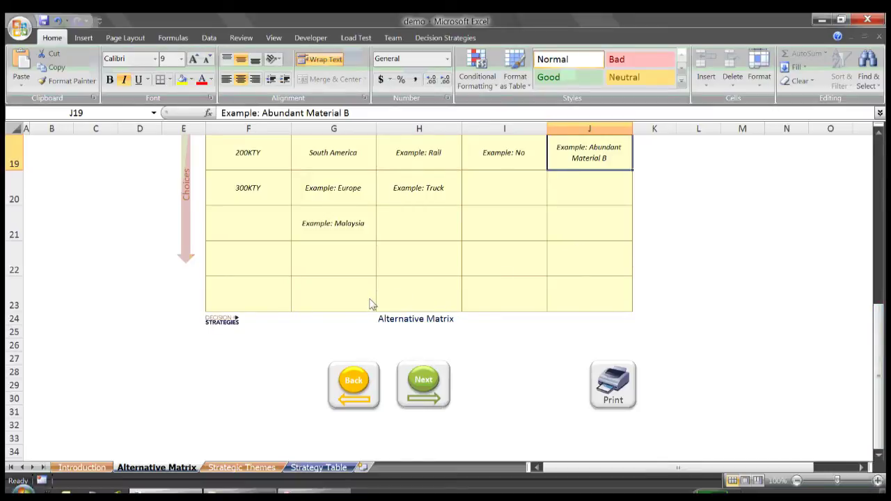
{"action": "key", "text": "ctrl+Page_Down"}
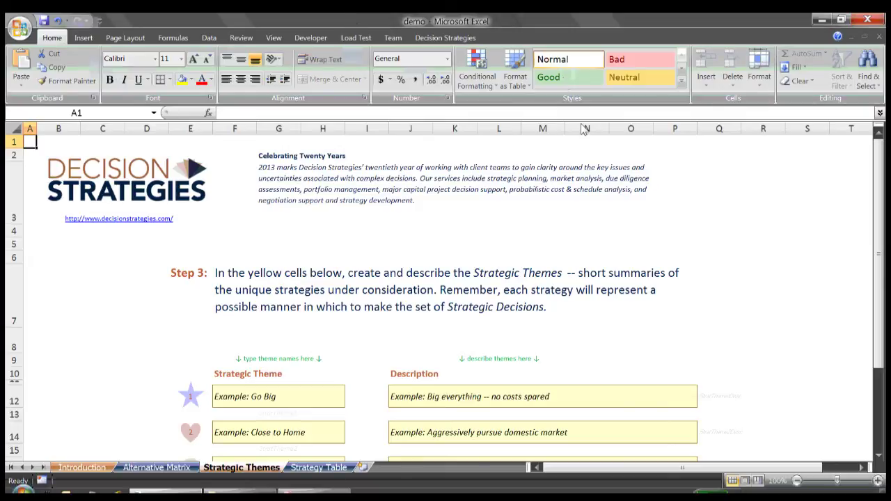
- Name theme 1 'Go Big' with the description 'no costs spared'
{"action": "scroll", "coordinate": [587, 139], "scroll_direction": "down", "scroll_amount": 2}
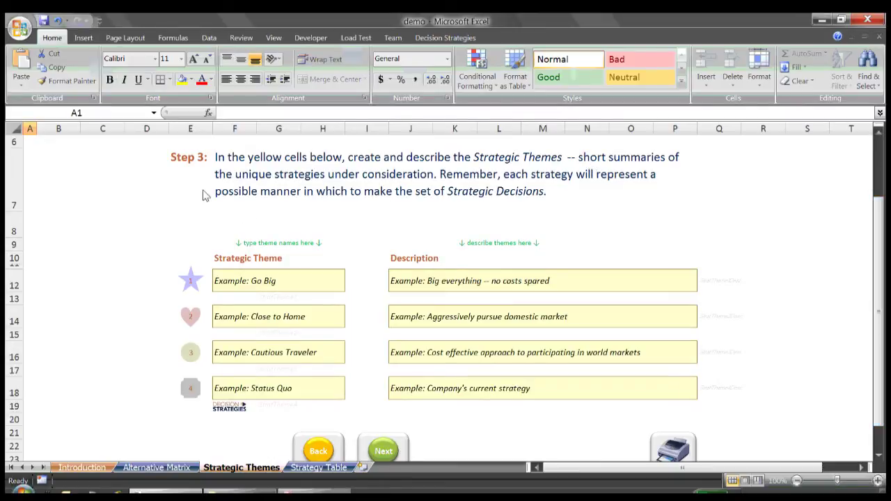
{"action": "key", "text": "Tab"}
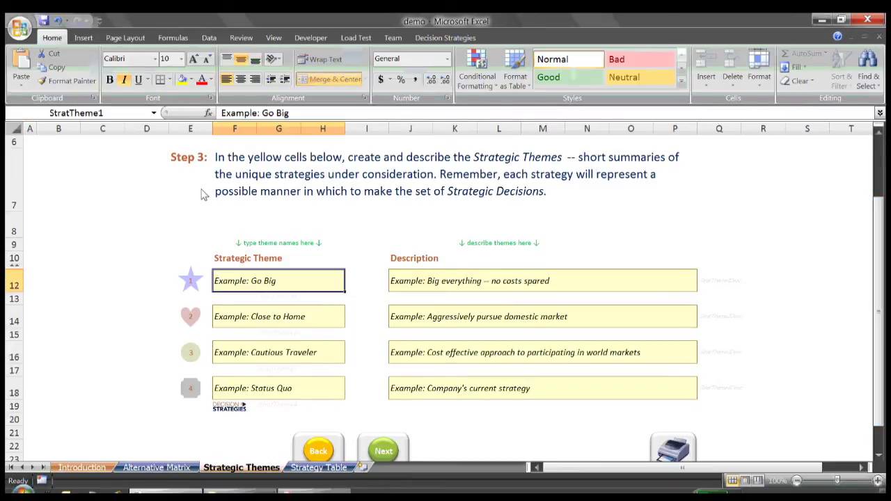
{"action": "type", "text": "Go Big"}
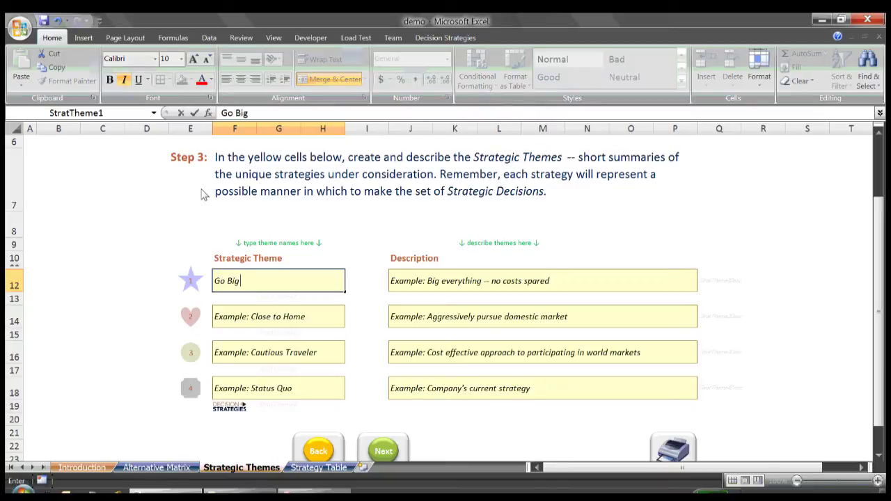
{"action": "key", "text": "Tab"}
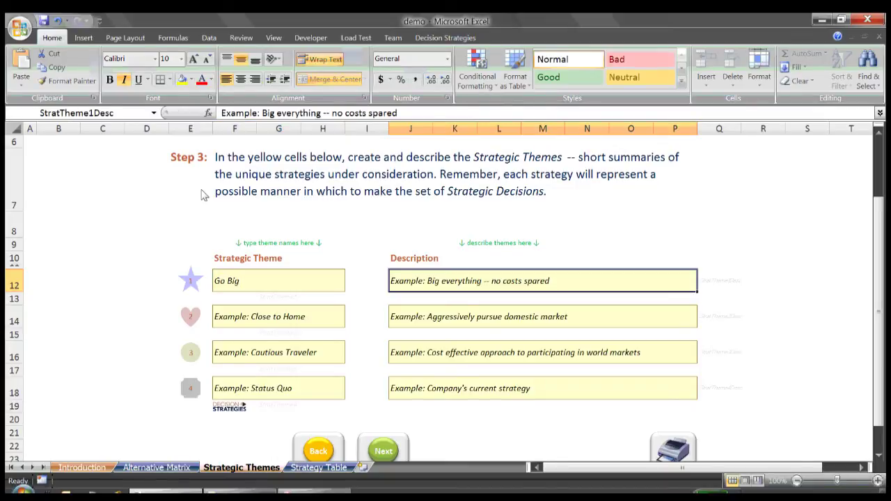
{"action": "type", "text": "no costs spared"}
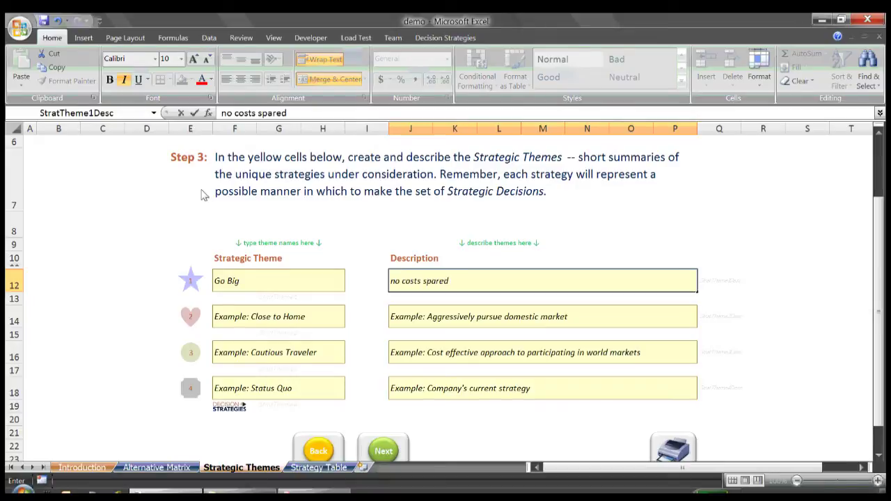
{"action": "key", "text": "Return"}
- Name theme 2 'Close to home' with the description 'pursue domestic market'
{"action": "key", "text": "shift+Tab"}
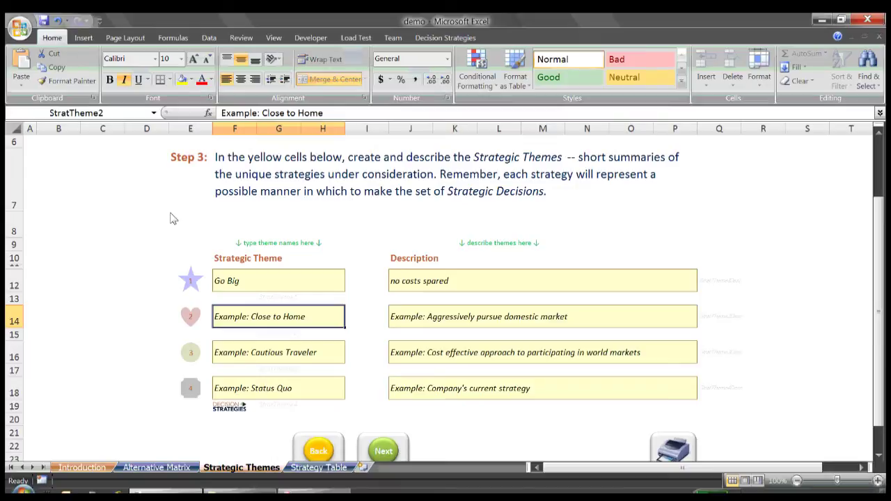
{"action": "type", "text": "Close to home"}
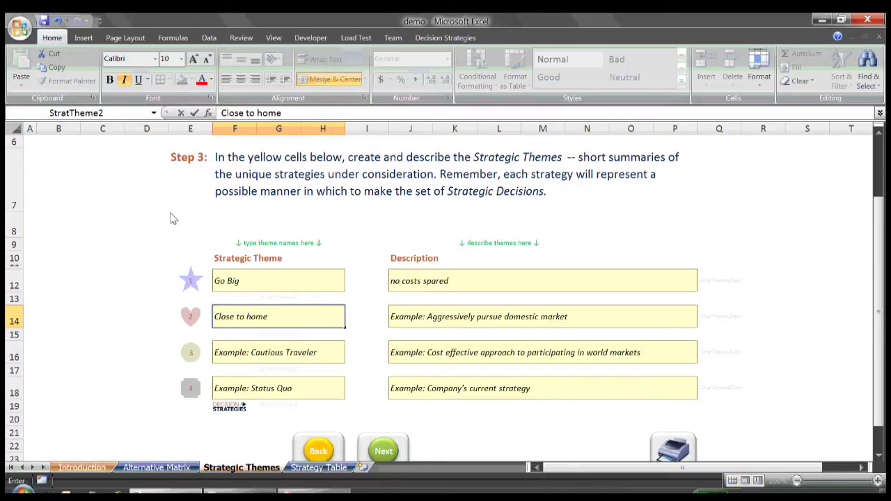
{"action": "key", "text": "Tab"}
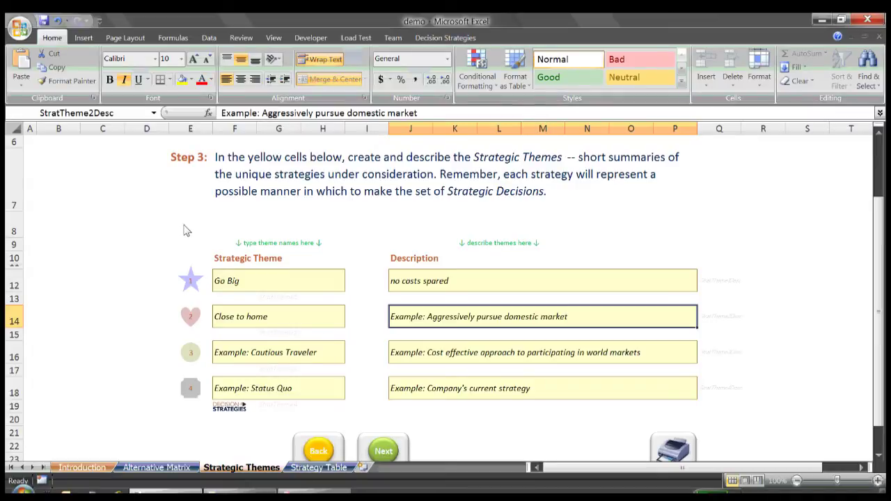
{"action": "type", "text": "pursue d"}
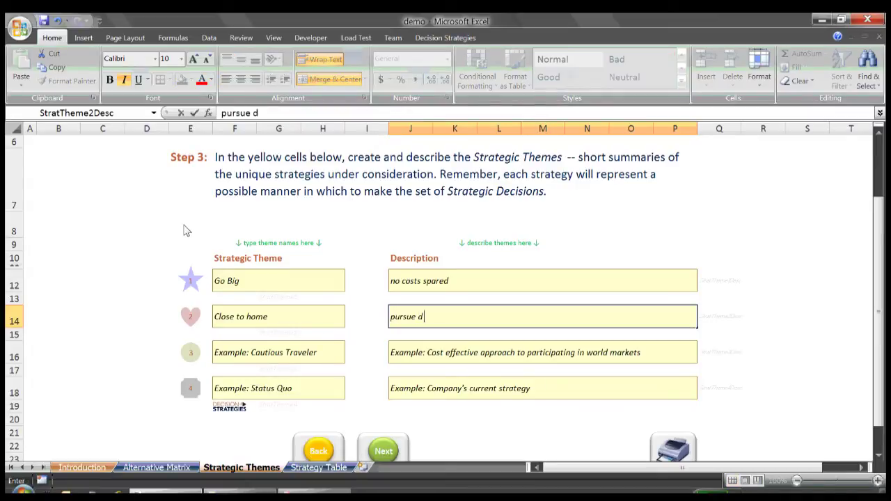
{"action": "type", "text": "omestic market"}
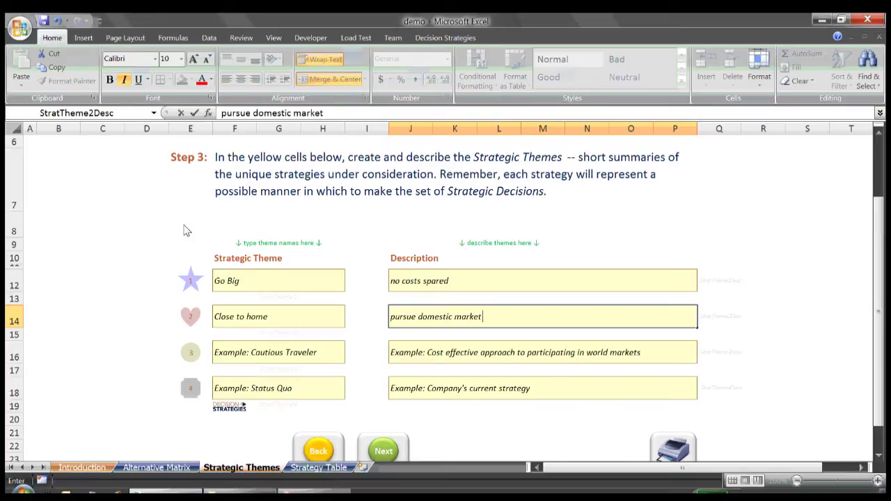
{"action": "key", "text": "Tab"}
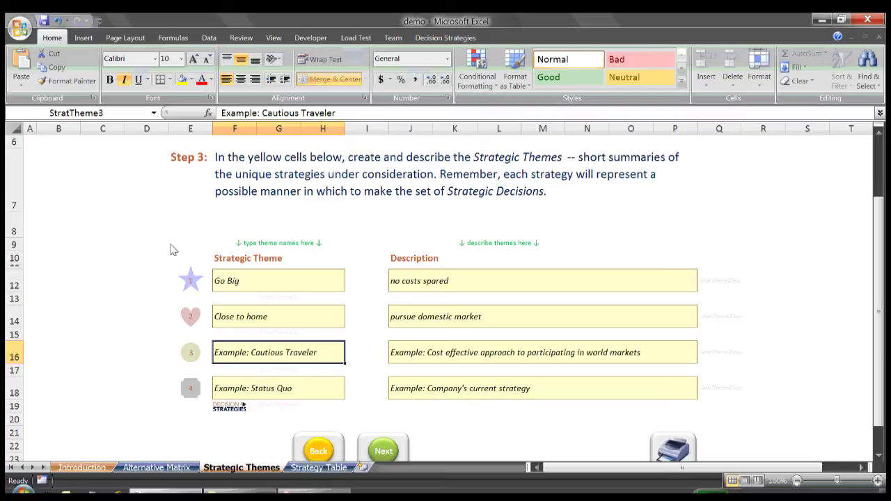
- Leave themes 3 and 4 at their examples and move to the Strategy Table sheet
{"action": "key", "text": "Tab"}
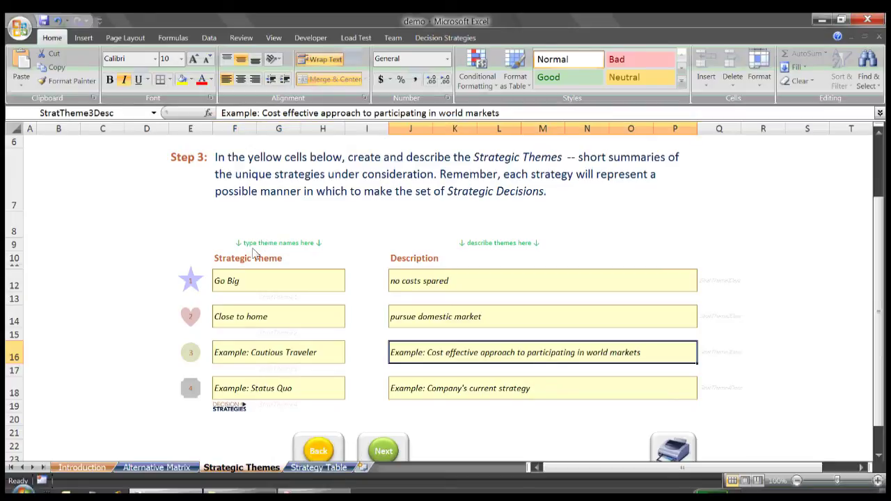
{"action": "key", "text": "Tab"}
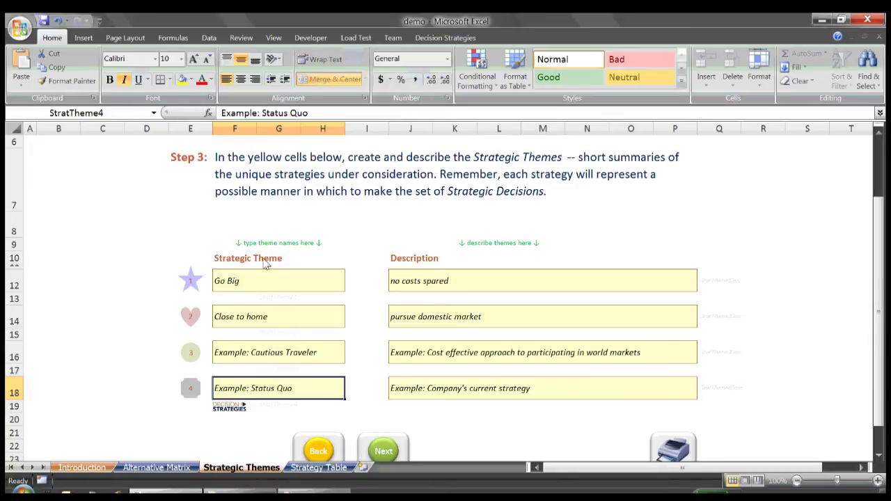
{"action": "key", "text": "Tab"}
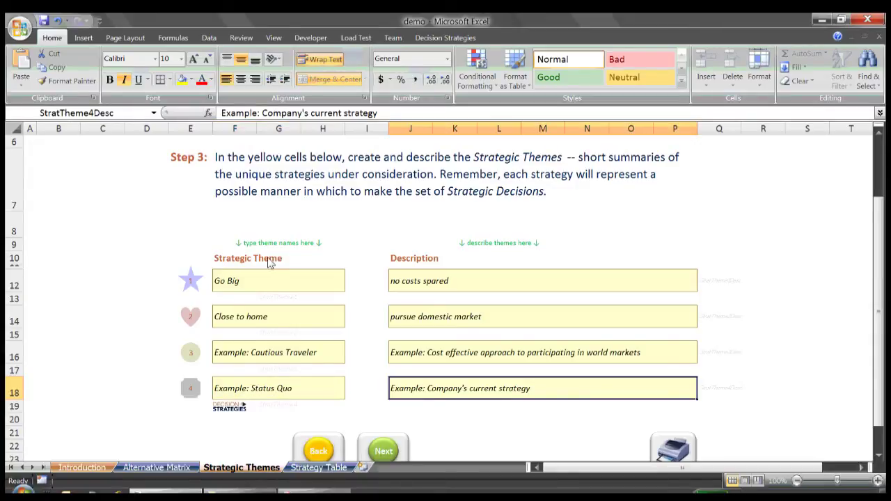
{"action": "scroll", "coordinate": [589, 233], "scroll_direction": "down", "scroll_amount": 1}
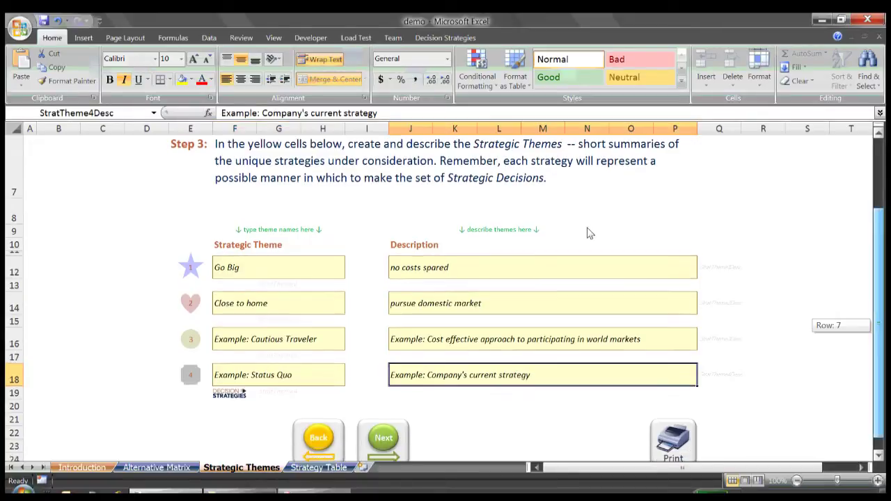
{"action": "scroll", "coordinate": [589, 233], "scroll_direction": "down", "scroll_amount": 1}
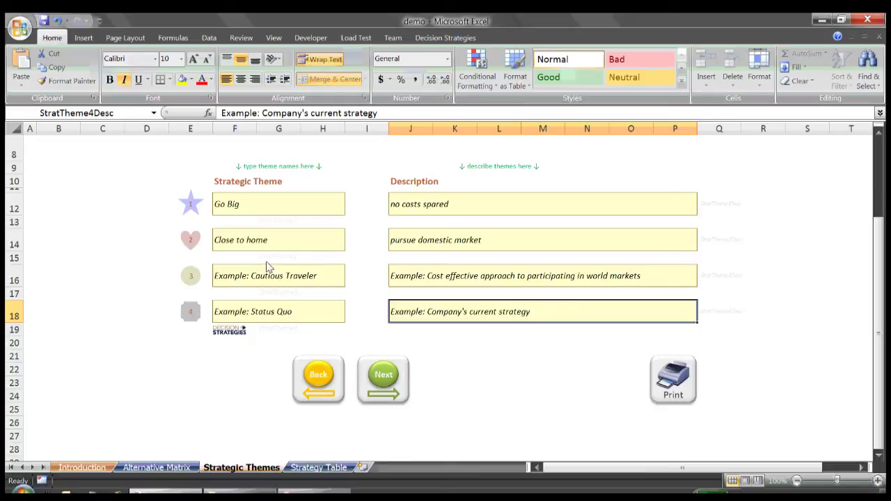
{"action": "key", "text": "ctrl+Page_Down"}
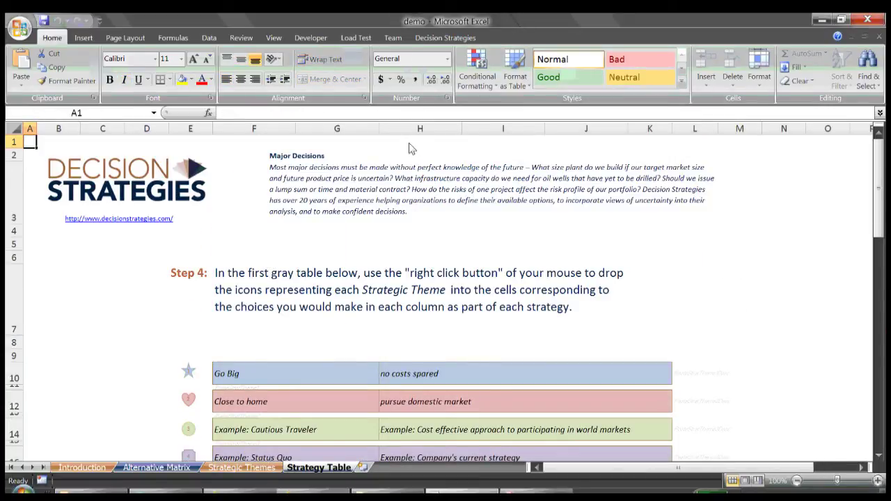
- Preview the theme icon menu on the 100KTY choice, then dismiss it without placing an icon
{"action": "scroll", "coordinate": [414, 154], "scroll_direction": "down", "scroll_amount": 2}
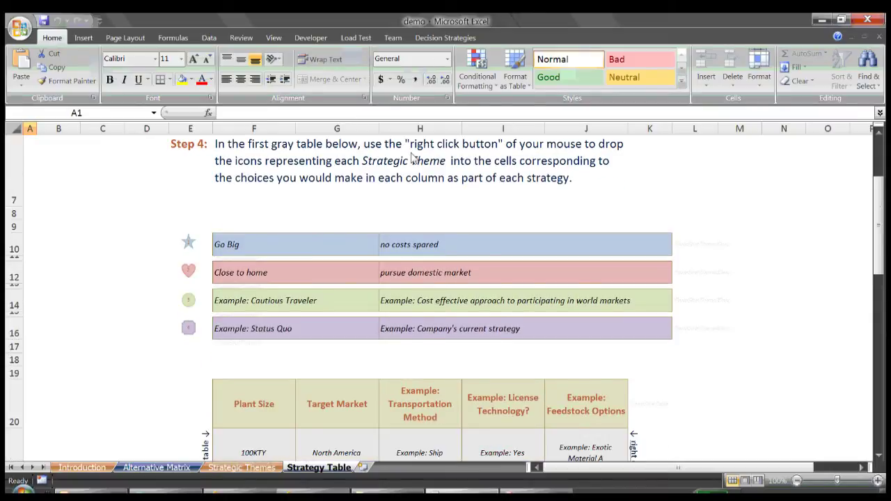
{"action": "scroll", "coordinate": [412, 156], "scroll_direction": "down", "scroll_amount": 5}
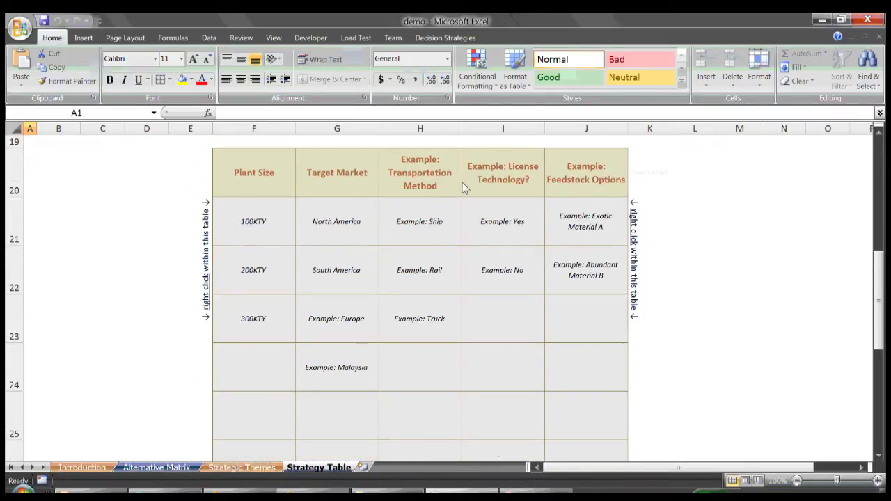
{"action": "scroll", "coordinate": [112, 153], "scroll_direction": "up", "scroll_amount": 5}
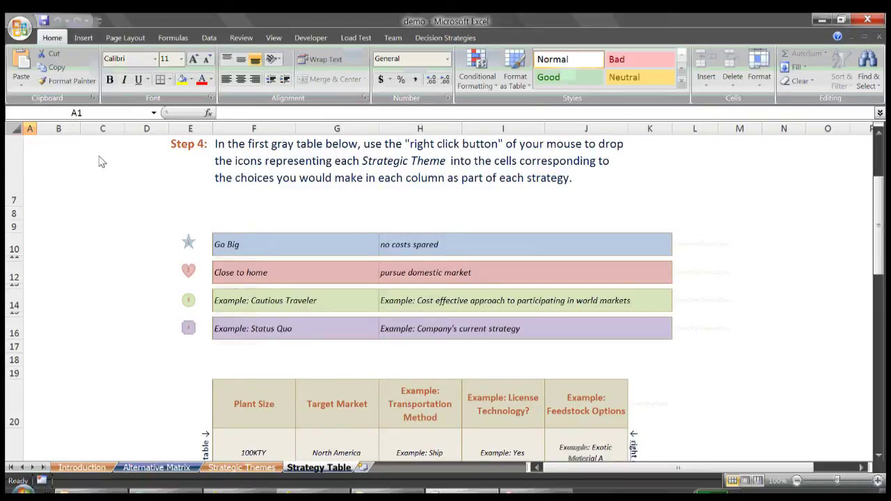
{"action": "scroll", "coordinate": [103, 163], "scroll_direction": "down", "scroll_amount": 3}
{"action": "right_click", "coordinate": [226, 267]}
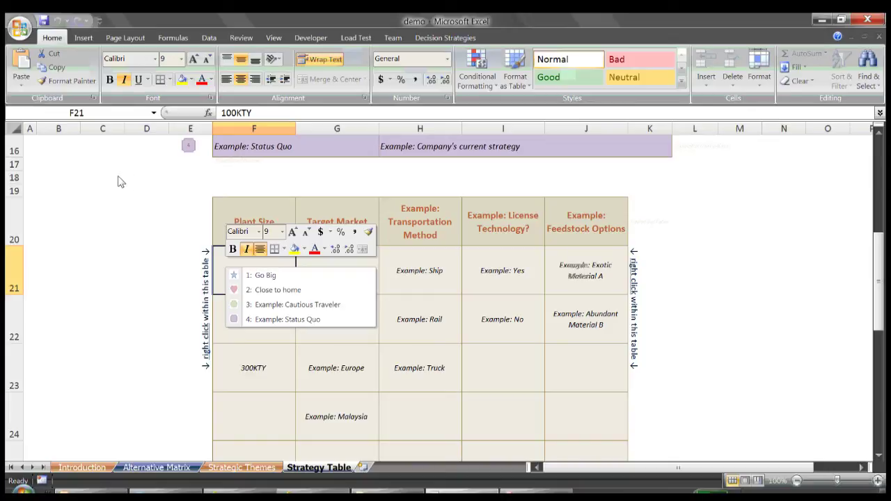
{"action": "key", "text": "Escape"}
- Scroll the gray choices table and move down to the 300KTY choice
{"action": "scroll", "coordinate": [106, 179], "scroll_direction": "up", "scroll_amount": 4}
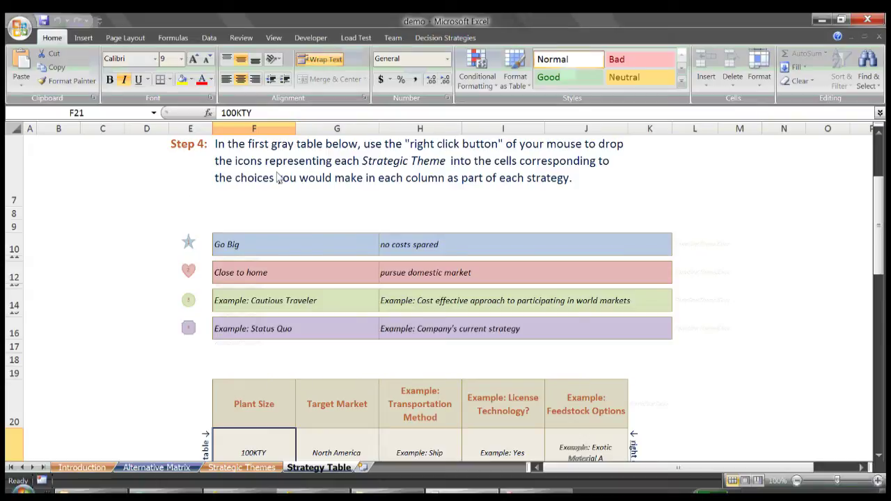
{"action": "scroll", "coordinate": [105, 223], "scroll_direction": "down", "scroll_amount": 3}
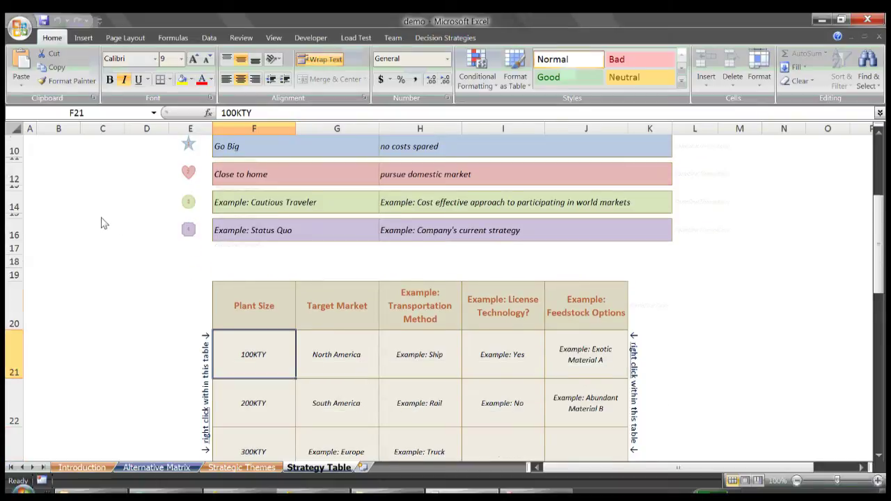
{"action": "scroll", "coordinate": [97, 222], "scroll_direction": "down", "scroll_amount": 2}
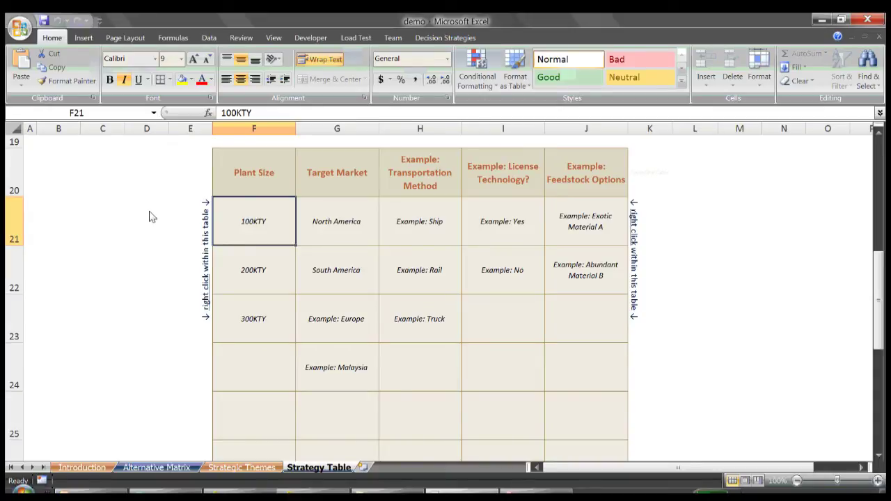
{"action": "key", "text": "Down"}
{"action": "key", "text": "Down"}
{"action": "key", "text": "shift+F10"}
- Place Go Big star icons on 300KTY and North America
{"action": "key", "text": "Down"}
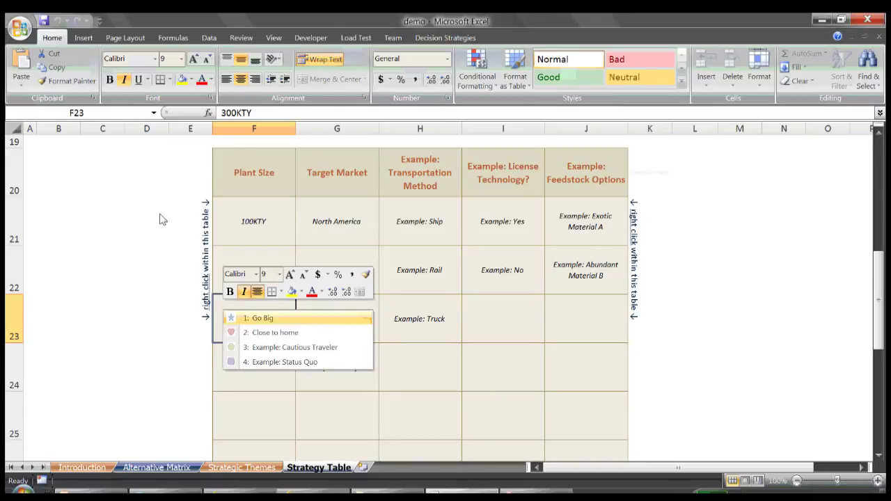
{"action": "key", "text": "Return"}
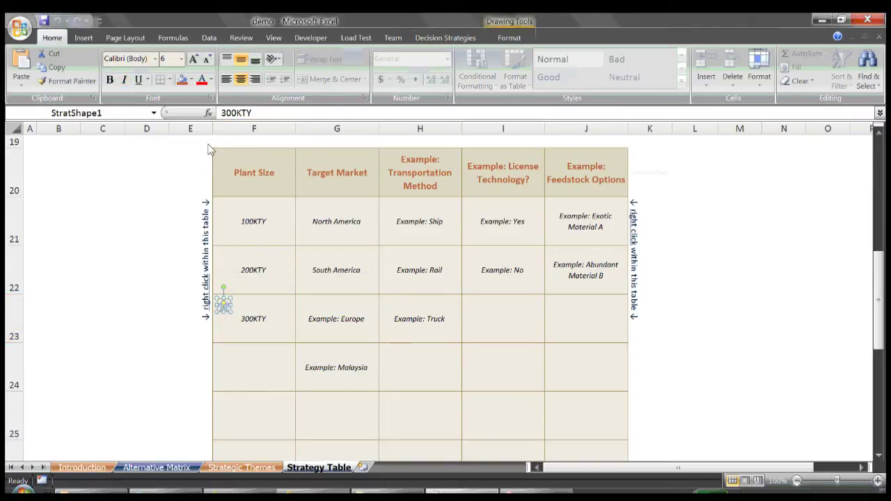
{"action": "key", "text": "Escape"}
{"action": "key", "text": "Right"}
{"action": "key", "text": "Up"}
{"action": "key", "text": "Up"}
{"action": "key", "text": "shift+F10"}
{"action": "key", "text": "Down"}
{"action": "key", "text": "Return"}
- Place Go Big stars on the South America and Europe target markets
{"action": "key", "text": "Escape"}
{"action": "key", "text": "Down"}
{"action": "key", "text": "shift+F10"}
{"action": "key", "text": "Down"}
{"action": "key", "text": "Return"}
{"action": "key", "text": "Escape"}
{"action": "key", "text": "Down"}
{"action": "key", "text": "shift+F10"}
- Add Go Big stars to Malaysia and the Ship transportation option
{"action": "key", "text": "Down"}
{"action": "key", "text": "Return"}
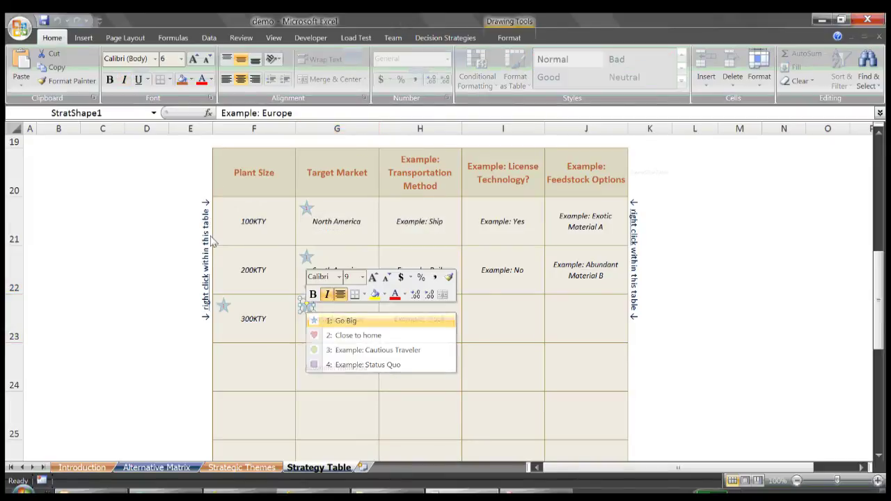
{"action": "key", "text": "Escape"}
{"action": "key", "text": "Down"}
{"action": "key", "text": "shift+F10"}
{"action": "key", "text": "Down"}
{"action": "key", "text": "Return"}
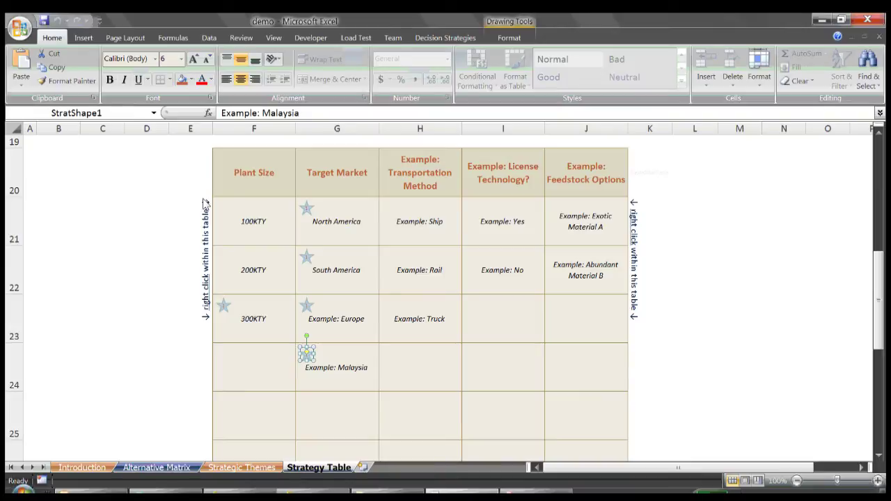
{"action": "key", "text": "Escape"}
{"action": "key", "text": "Up"}
{"action": "key", "text": "Up"}
{"action": "key", "text": "Up"}
{"action": "key", "text": "Right"}
{"action": "key", "text": "shift+F10"}
{"action": "key", "text": "Down"}
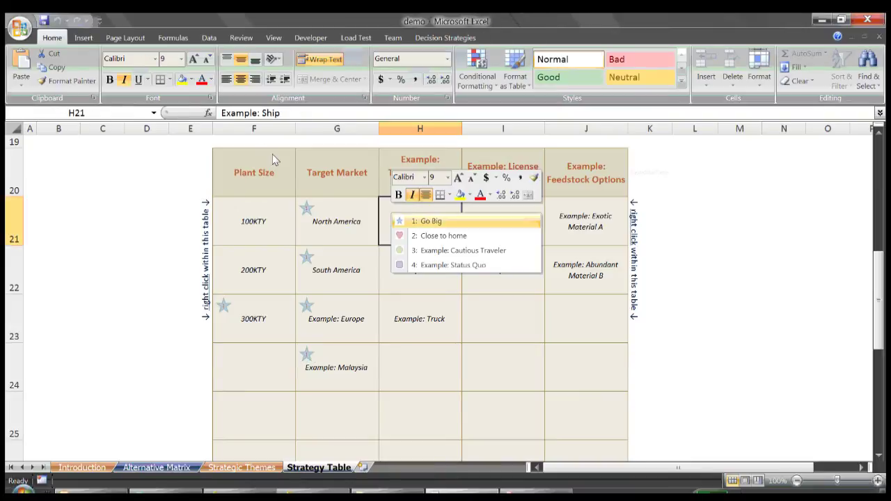
{"action": "key", "text": "Return"}
- Add Go Big stars to the Rail and Truck transportation options
{"action": "key", "text": "Escape"}
{"action": "key", "text": "Down"}
{"action": "key", "text": "shift+F10"}
{"action": "key", "text": "Down"}
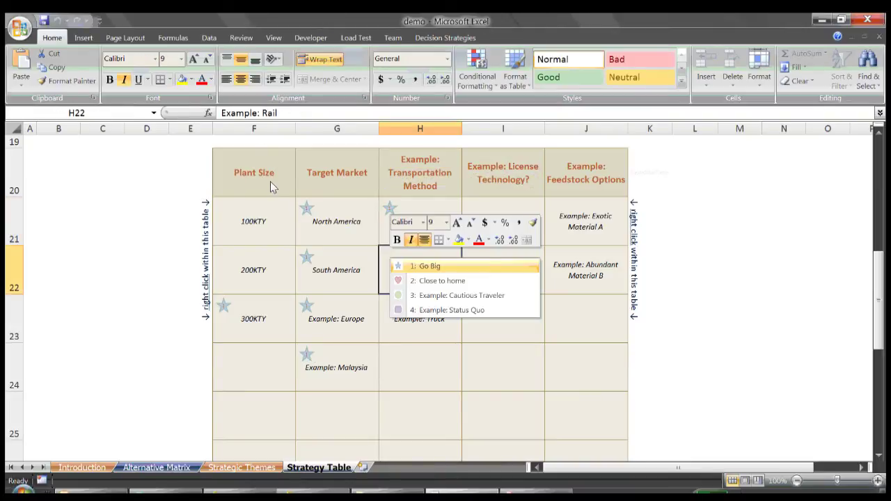
{"action": "key", "text": "Return"}
{"action": "key", "text": "Escape"}
{"action": "key", "text": "Down"}
{"action": "key", "text": "shift+F10"}
{"action": "key", "text": "Down"}
{"action": "key", "text": "Return"}
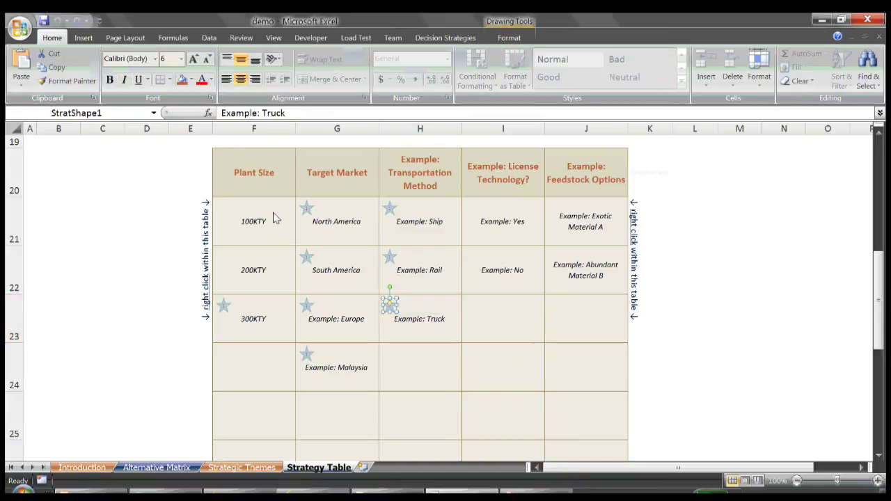
- Mark License Technology No with a Go Big star
{"action": "key", "text": "Escape"}
{"action": "key", "text": "Up"}
{"action": "key", "text": "Right"}
{"action": "key", "text": "shift+F10"}
{"action": "key", "text": "Down"}
{"action": "key", "text": "Return"}
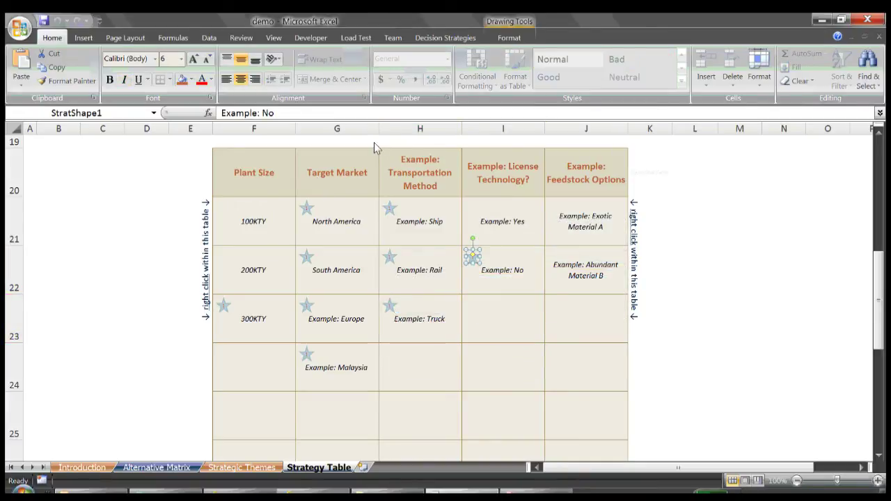
- Mark Exotic Material A with a Go Big star and review the table
{"action": "key", "text": "Escape"}
{"action": "key", "text": "Up"}
{"action": "key", "text": "Right"}
{"action": "key", "text": "shift+F10"}
{"action": "key", "text": "Down"}
{"action": "key", "text": "Return"}
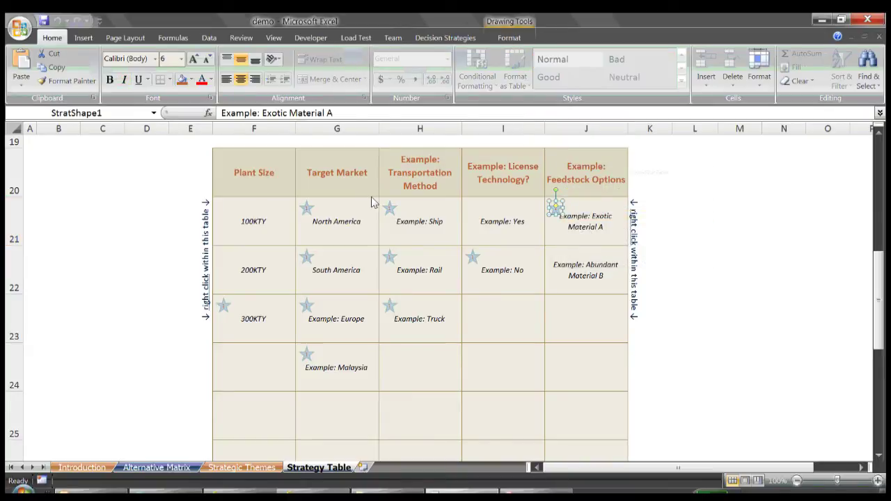
{"action": "scroll", "coordinate": [117, 184], "scroll_direction": "up", "scroll_amount": 5}
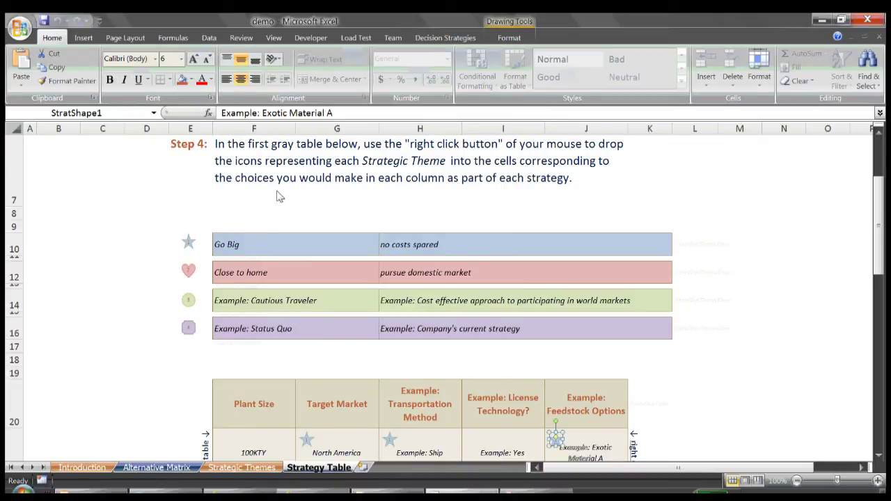
{"action": "scroll", "coordinate": [154, 200], "scroll_direction": "down", "scroll_amount": 5}
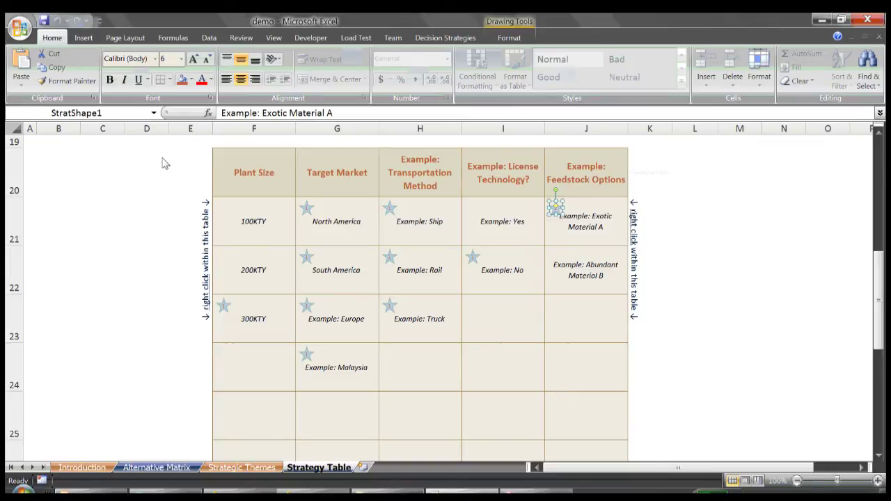
- Add Close to home hearts to 100KTY and North America
{"action": "key", "text": "shift+F10"}
{"action": "key", "text": "Down"}
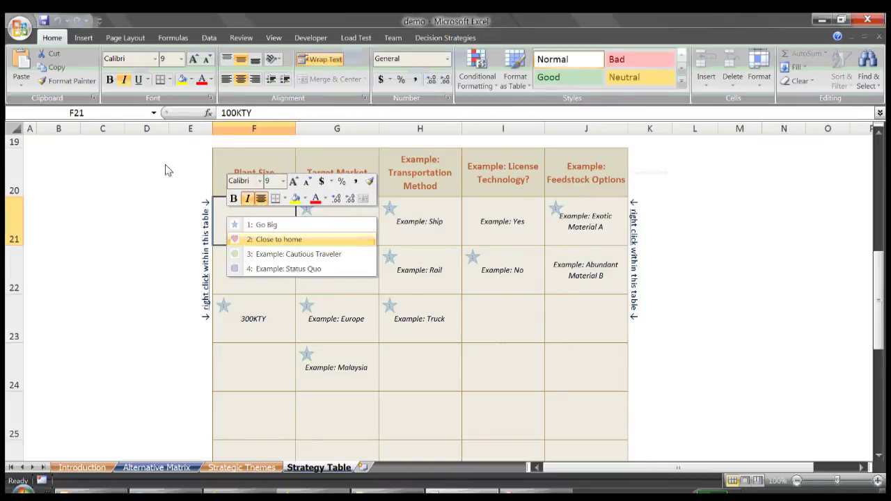
{"action": "key", "text": "Return"}
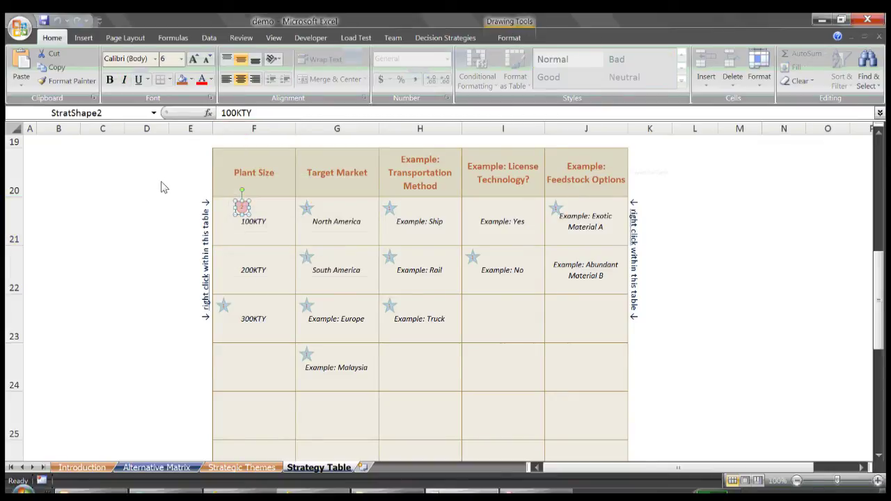
{"action": "key", "text": "Escape"}
{"action": "key", "text": "Right"}
{"action": "key", "text": "shift+F10"}
{"action": "key", "text": "Down"}
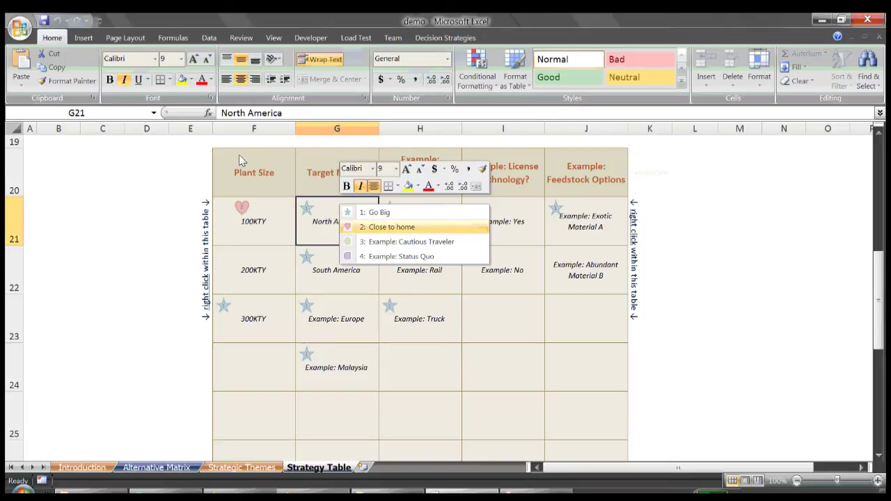
{"action": "key", "text": "Return"}
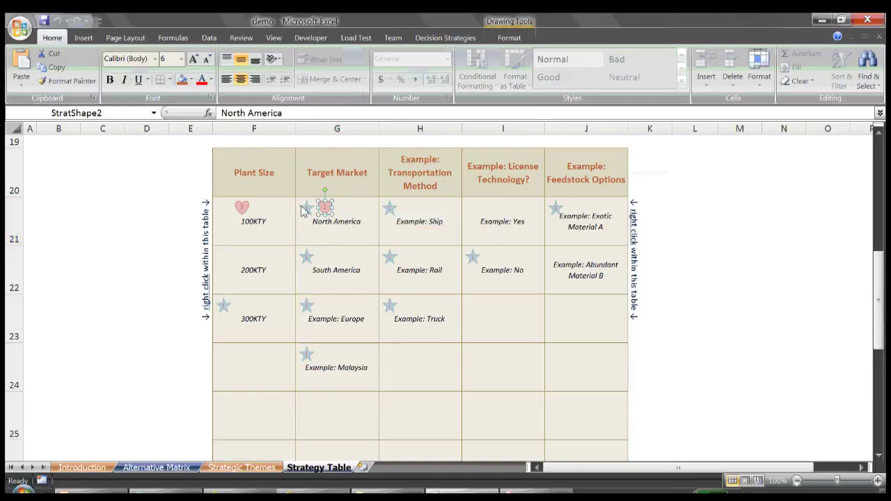
- Add Close to home hearts to Truck and License Technology Yes
{"action": "key", "text": "Escape"}
{"action": "key", "text": "Right"}
{"action": "key", "text": "Down"}
{"action": "key", "text": "Down"}
{"action": "key", "text": "shift+F10"}
{"action": "key", "text": "Down"}
{"action": "key", "text": "Down"}
{"action": "key", "text": "Return"}
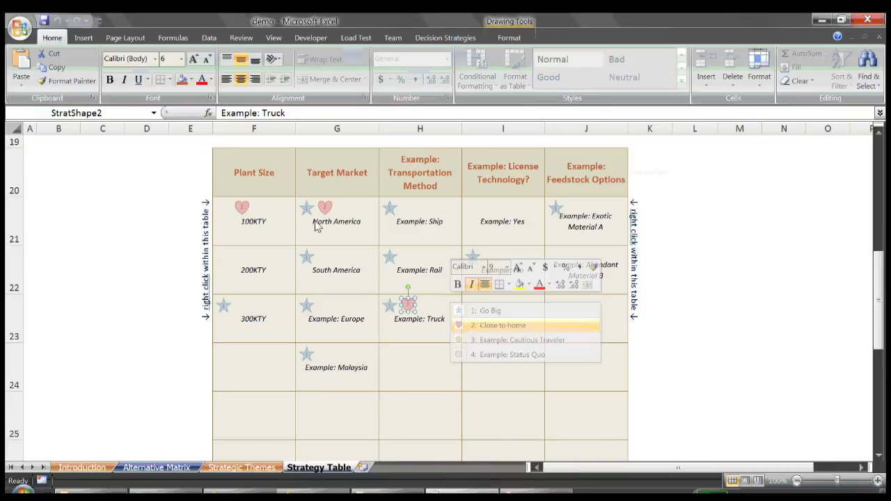
{"action": "key", "text": "Escape"}
{"action": "key", "text": "Right"}
{"action": "key", "text": "Up"}
{"action": "key", "text": "Up"}
{"action": "key", "text": "shift+F10"}
{"action": "key", "text": "Down"}
{"action": "key", "text": "Down"}
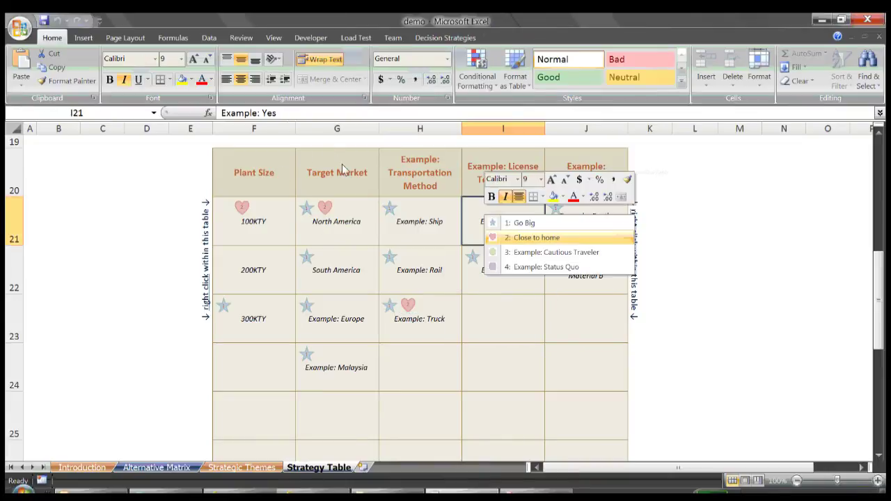
{"action": "key", "text": "Return"}
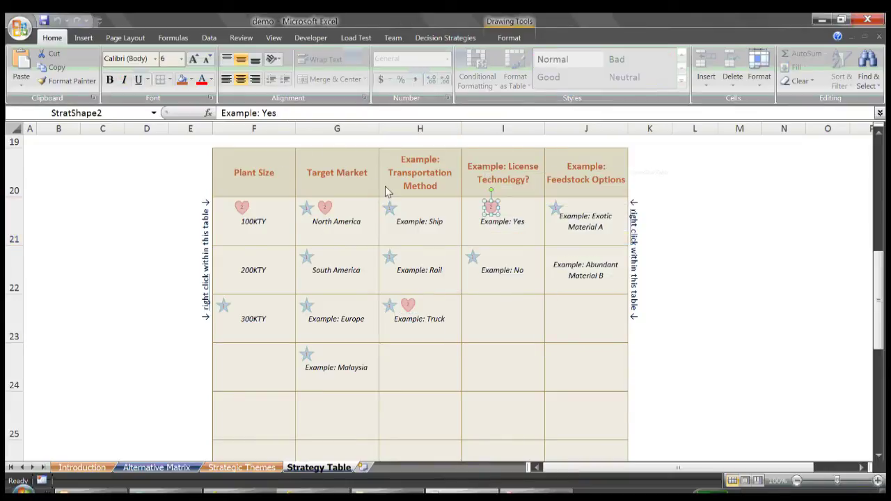
- Add a Close to home heart to Abundant Material B and review the table
{"action": "key", "text": "Escape"}
{"action": "key", "text": "Right"}
{"action": "key", "text": "Down"}
{"action": "key", "text": "shift+F10"}
{"action": "key", "text": "Down"}
{"action": "key", "text": "Down"}
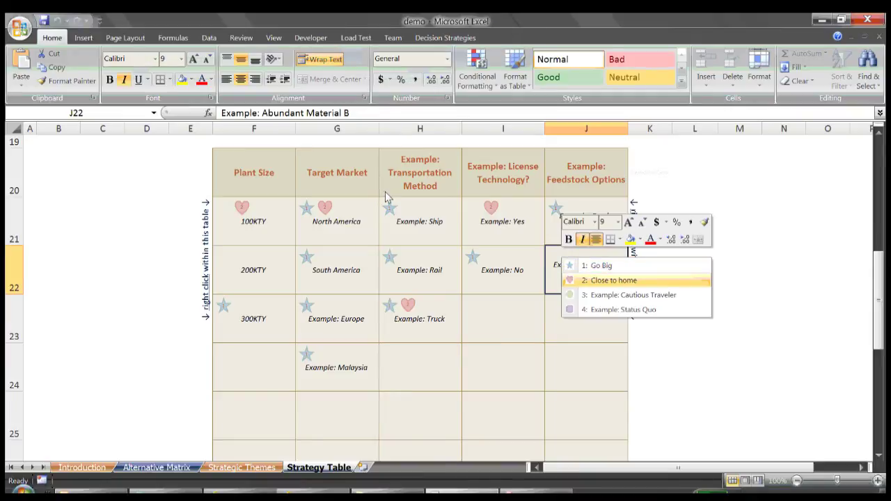
{"action": "key", "text": "Return"}
{"action": "scroll", "coordinate": [119, 200], "scroll_direction": "up", "scroll_amount": 3}
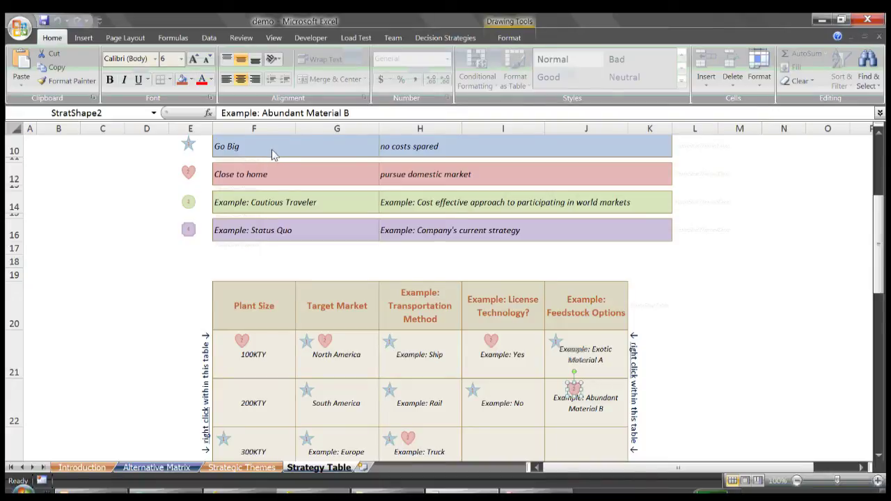
{"action": "scroll", "coordinate": [273, 154], "scroll_direction": "down", "scroll_amount": 3}
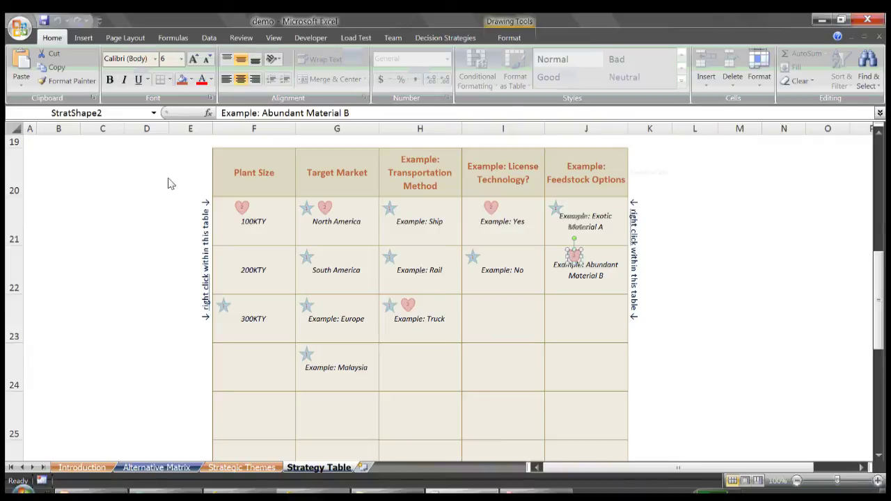
{"action": "key", "text": "shift+F10"}
{"action": "key", "text": "Down"}
{"action": "key", "text": "Down"}
- Add Cautious Traveler circles to 200KTY, North America and Europe
{"action": "key", "text": "Down"}
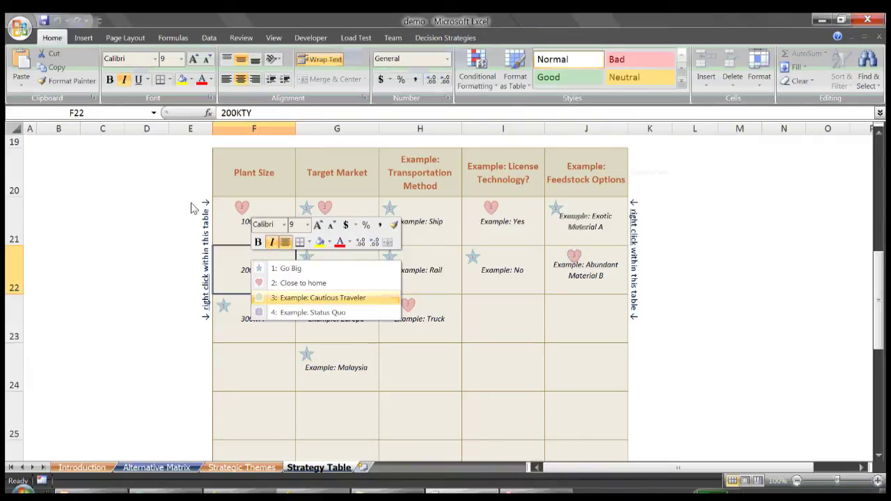
{"action": "key", "text": "Return"}
{"action": "key", "text": "Escape"}
{"action": "key", "text": "shift+F10"}
{"action": "key", "text": "Down"}
{"action": "key", "text": "Down"}
{"action": "key", "text": "Return"}
{"action": "key", "text": "Escape"}
{"action": "key", "text": "Down"}
{"action": "key", "text": "Down"}
{"action": "key", "text": "shift+F10"}
{"action": "key", "text": "Down"}
{"action": "key", "text": "Down"}
{"action": "key", "text": "Return"}
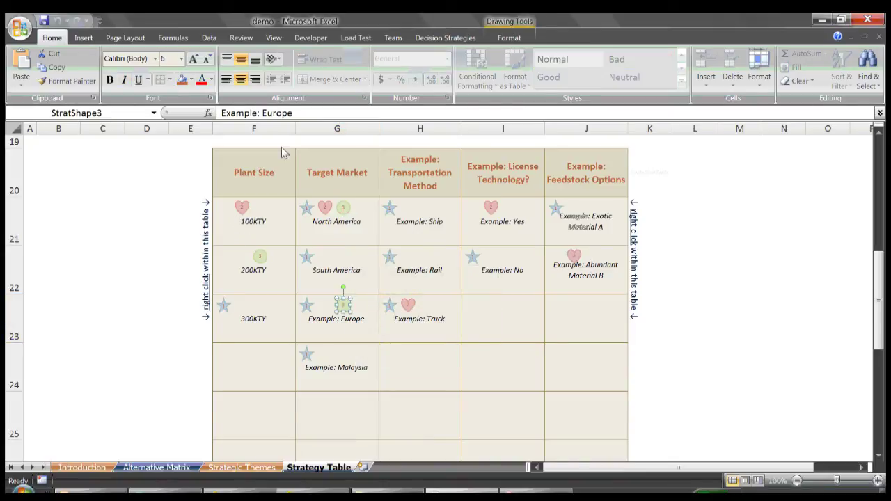
- Add Cautious Traveler circles to the Ship and Rail transportation options
{"action": "key", "text": "Escape"}
{"action": "key", "text": "Right"}
{"action": "key", "text": "Up"}
{"action": "key", "text": "Up"}
{"action": "key", "text": "shift+F10"}
{"action": "key", "text": "Up"}
{"action": "key", "text": "Up"}
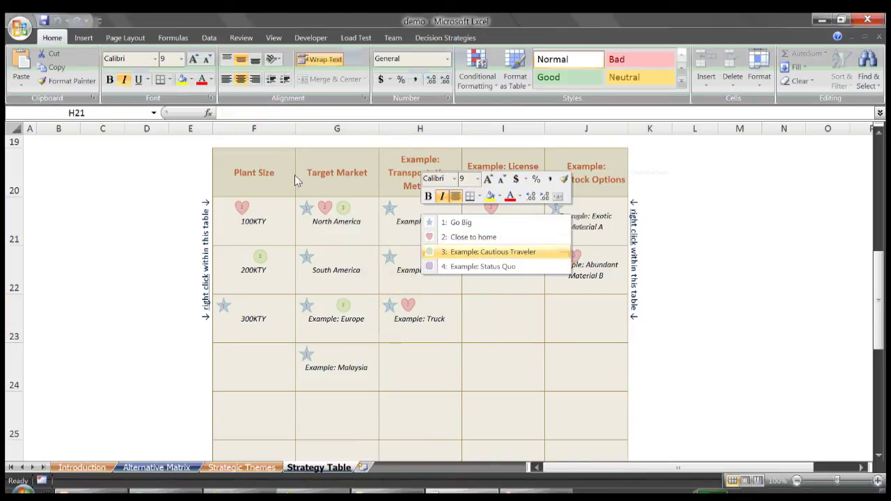
{"action": "key", "text": "Return"}
{"action": "key", "text": "Escape"}
{"action": "key", "text": "Down"}
{"action": "key", "text": "shift+F10"}
{"action": "key", "text": "Up"}
{"action": "key", "text": "Up"}
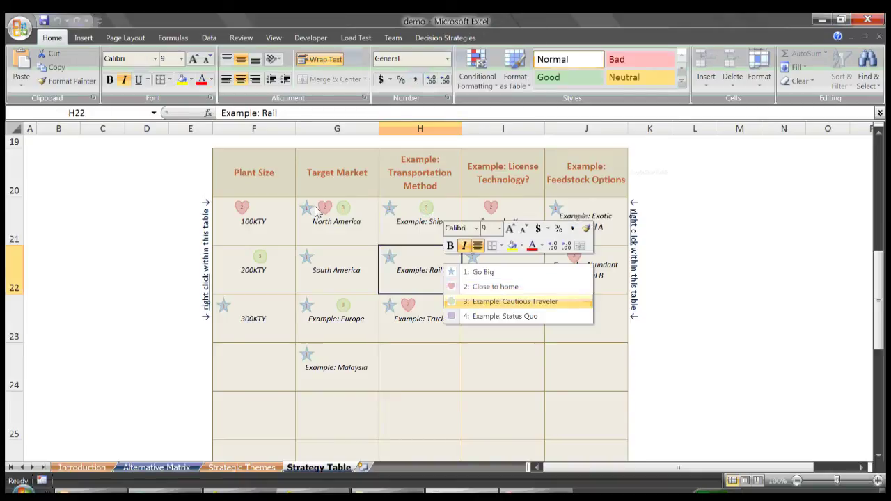
{"action": "key", "text": "Return"}
- Mark License Technology No with a Cautious Traveler circle
{"action": "key", "text": "Escape"}
{"action": "key", "text": "Right"}
{"action": "key", "text": "shift+F10"}
{"action": "key", "text": "Down"}
{"action": "key", "text": "Down"}
{"action": "key", "text": "Return"}
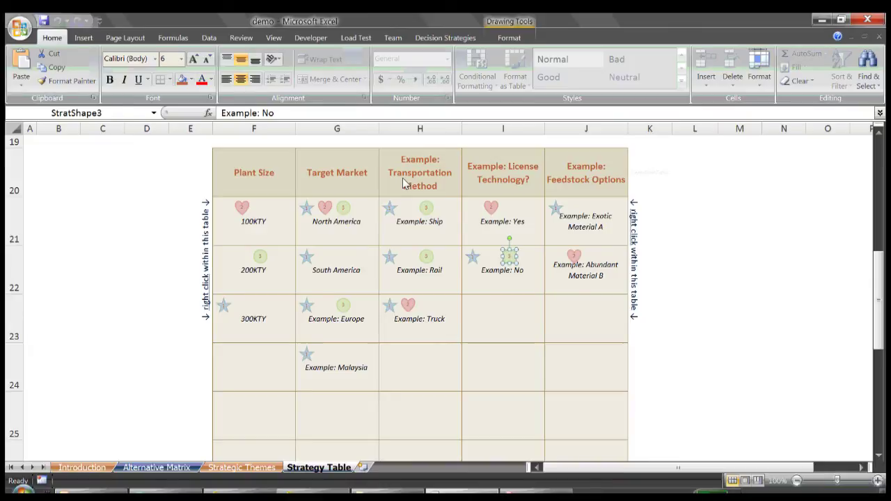
- Mark Abundant Material B with a Cautious Traveler circle and review the table
{"action": "key", "text": "Escape"}
{"action": "key", "text": "Right"}
{"action": "key", "text": "shift+F10"}
{"action": "key", "text": "Down"}
{"action": "key", "text": "Down"}
{"action": "key", "text": "Return"}
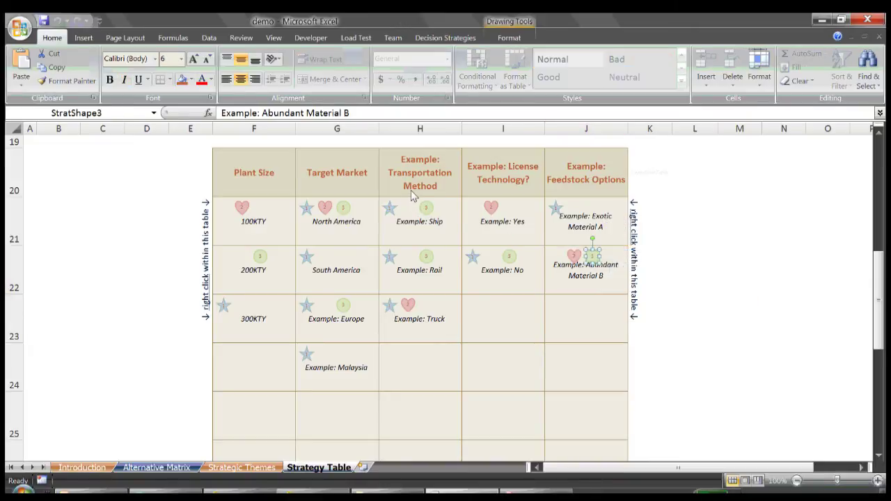
{"action": "scroll", "coordinate": [131, 184], "scroll_direction": "up", "scroll_amount": 1}
{"action": "scroll", "coordinate": [131, 185], "scroll_direction": "up", "scroll_amount": 2}
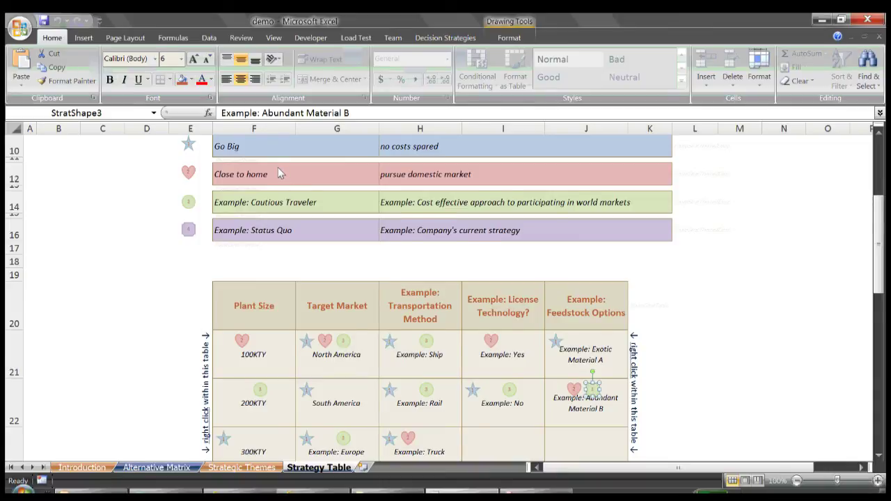
{"action": "scroll", "coordinate": [278, 167], "scroll_direction": "down", "scroll_amount": 3}
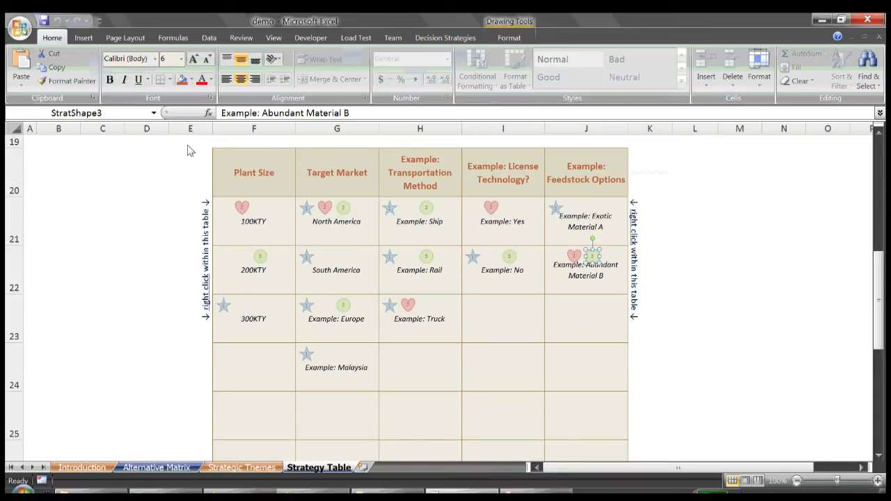
- Tag the 100KTY, North America and South America cells with the Status Quo icon
{"action": "key", "text": "Escape"}
{"action": "key", "text": "shift+F10"}
{"action": "key", "text": "Down"}
{"action": "key", "text": "Down"}
{"action": "key", "text": "Down"}
{"action": "key", "text": "Return"}
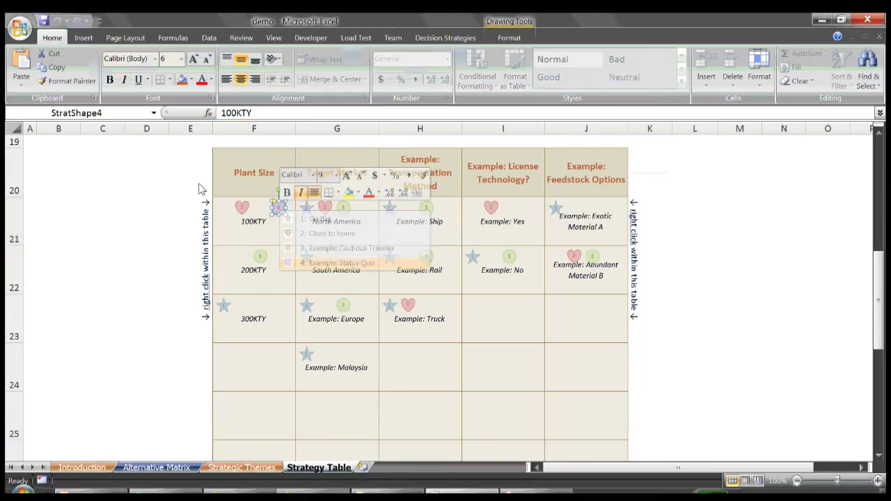
{"action": "key", "text": "Escape"}
{"action": "key", "text": "Right"}
{"action": "key", "text": "shift+F10"}
{"action": "key", "text": "Down"}
{"action": "key", "text": "Down"}
{"action": "key", "text": "Down"}
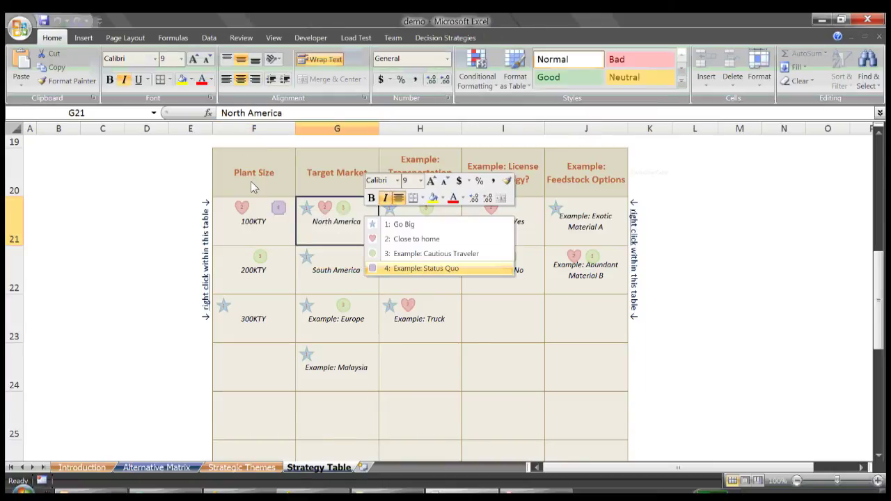
{"action": "key", "text": "Return"}
{"action": "key", "text": "Escape"}
{"action": "key", "text": "Down"}
{"action": "key", "text": "shift+F10"}
{"action": "key", "text": "Down"}
{"action": "key", "text": "Down"}
{"action": "key", "text": "Down"}
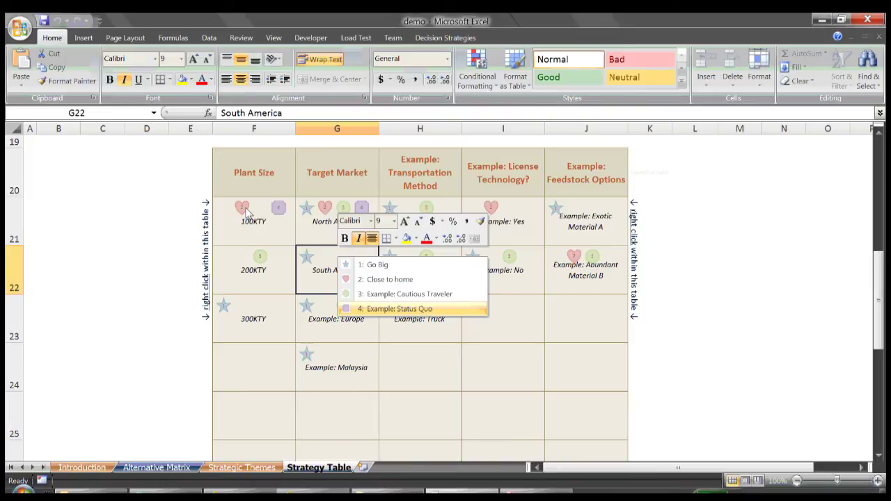
{"action": "key", "text": "Return"}
- Place the Status Quo icon on the Ship and Truck transportation cells
{"action": "key", "text": "Escape"}
{"action": "key", "text": "Right"}
{"action": "key", "text": "Up"}
{"action": "key", "text": "shift+F10"}
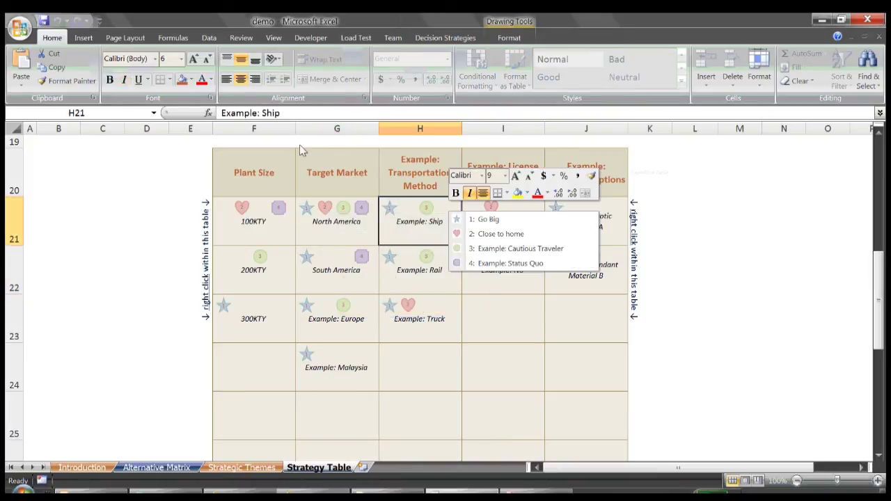
{"action": "key", "text": "Down"}
{"action": "key", "text": "Down"}
{"action": "key", "text": "Down"}
{"action": "key", "text": "Return"}
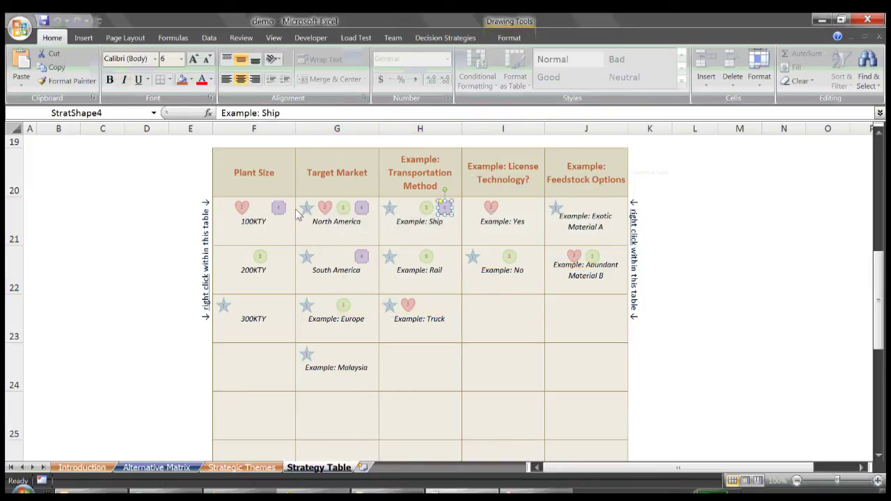
{"action": "key", "text": "Escape"}
{"action": "key", "text": "Down"}
{"action": "key", "text": "Down"}
{"action": "key", "text": "shift+F10"}
{"action": "key", "text": "Down"}
{"action": "key", "text": "Down"}
{"action": "key", "text": "Down"}
{"action": "key", "text": "Return"}
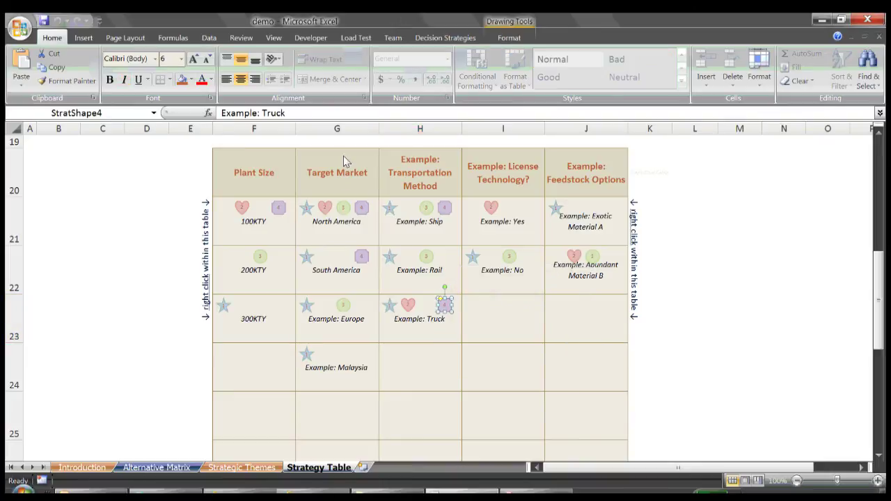
- Mark the Yes licence and Abundant Material B cells with the Status Quo icon
{"action": "key", "text": "Escape"}
{"action": "key", "text": "Right"}
{"action": "key", "text": "Up"}
{"action": "key", "text": "Up"}
{"action": "key", "text": "shift+F10"}
{"action": "key", "text": "Down"}
{"action": "key", "text": "Down"}
{"action": "key", "text": "Down"}
{"action": "key", "text": "Return"}
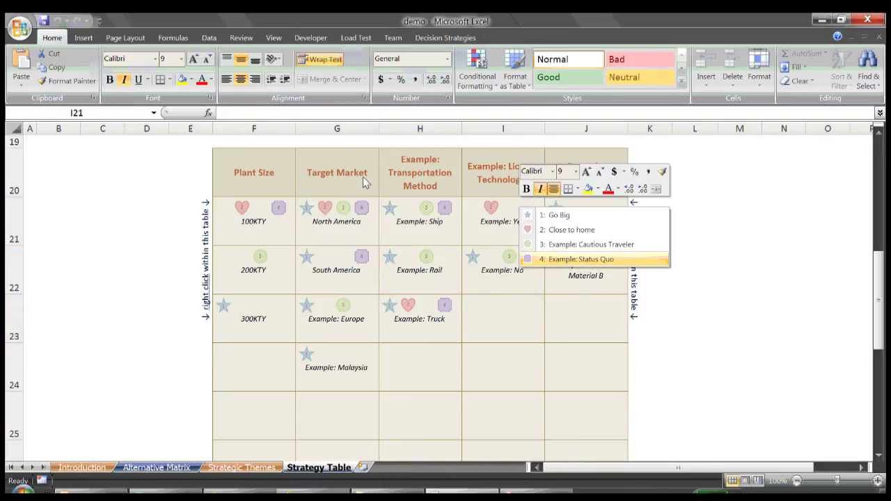
{"action": "key", "text": "Escape"}
{"action": "key", "text": "Right"}
{"action": "key", "text": "Down"}
{"action": "key", "text": "shift+F10"}
{"action": "key", "text": "Down"}
{"action": "key", "text": "Down"}
{"action": "key", "text": "Down"}
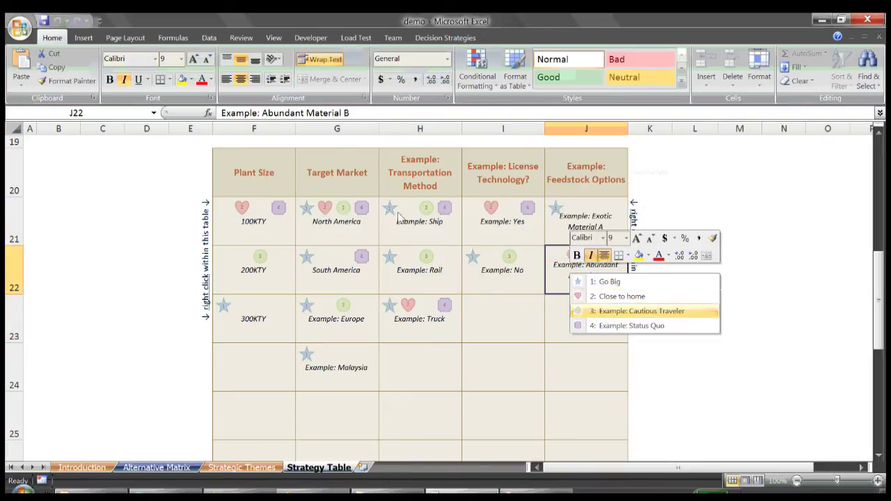
{"action": "key", "text": "Return"}
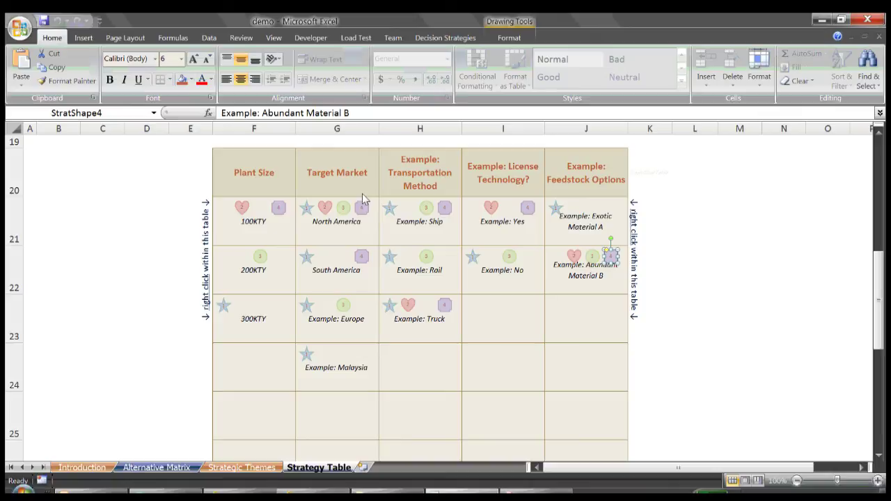
{"action": "scroll", "coordinate": [360, 214], "scroll_direction": "down", "scroll_amount": 1}
{"action": "scroll", "coordinate": [361, 215], "scroll_direction": "down", "scroll_amount": 4}
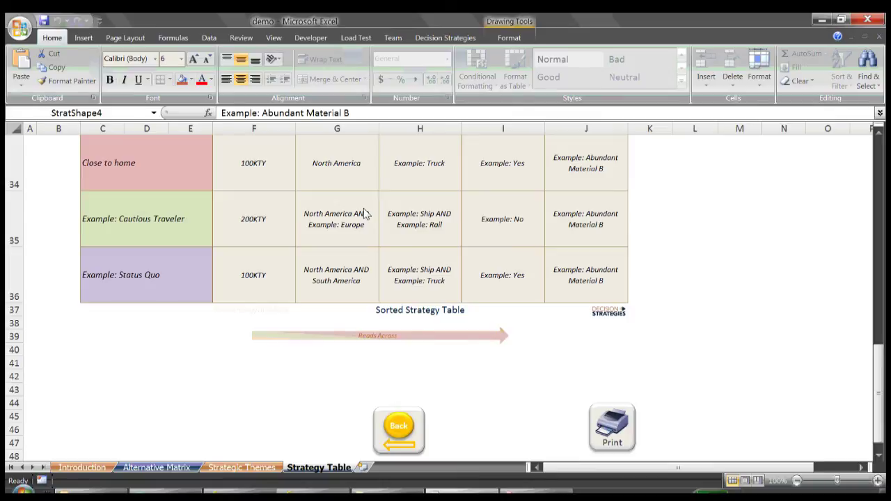
- Review the Go Big row's choices, from 300KTY plant size to feedstock
{"action": "scroll", "coordinate": [365, 215], "scroll_direction": "up", "scroll_amount": 2}
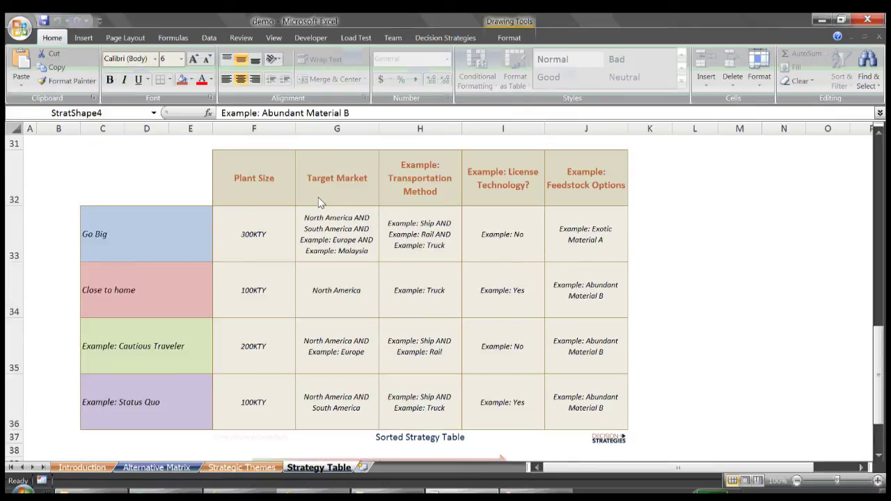
{"action": "key", "text": "Escape"}
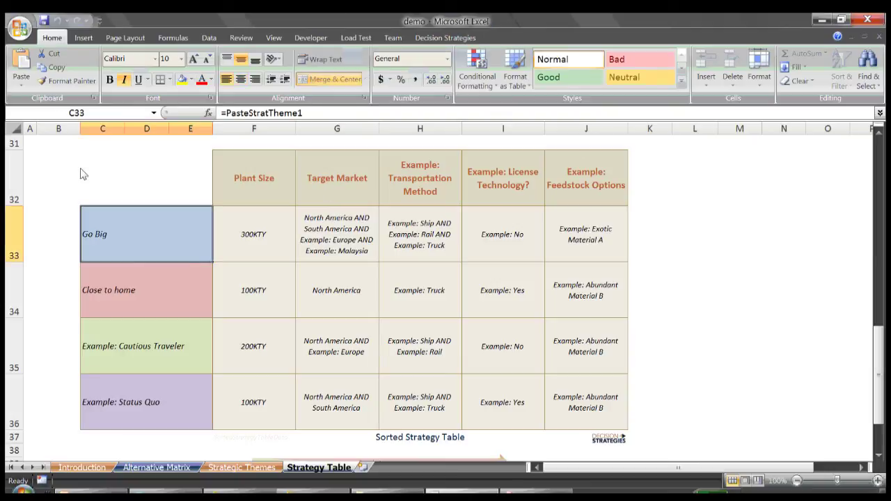
{"action": "key", "text": "Right"}
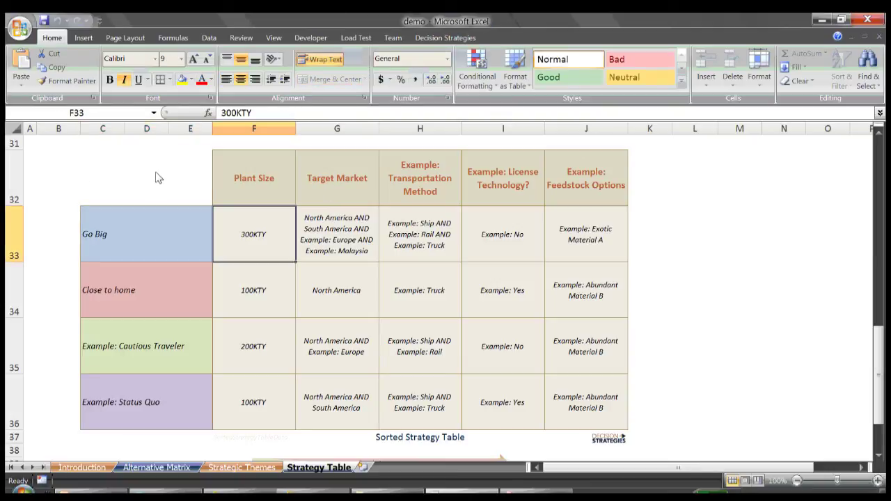
{"action": "key", "text": "Right"}
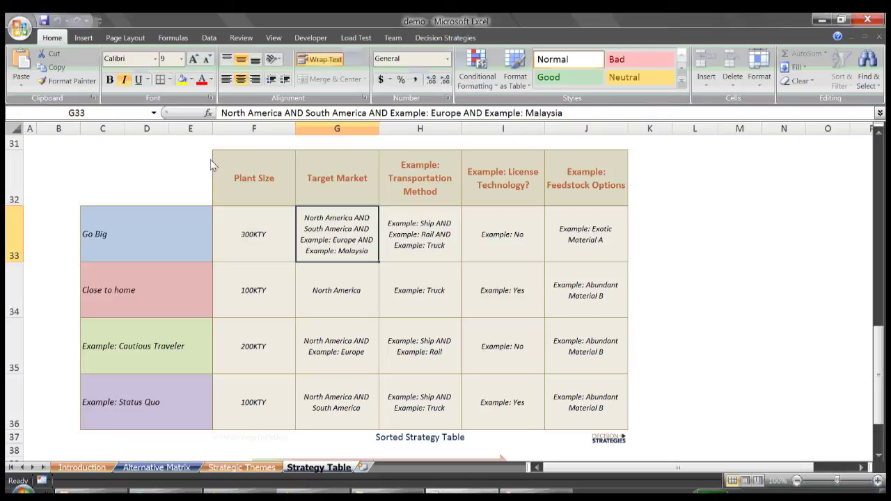
{"action": "key", "text": "Right"}
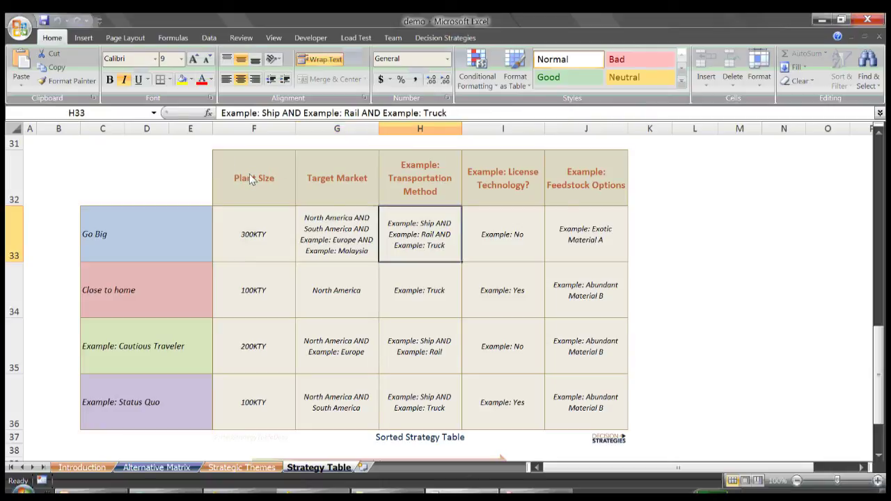
{"action": "key", "text": "Right"}
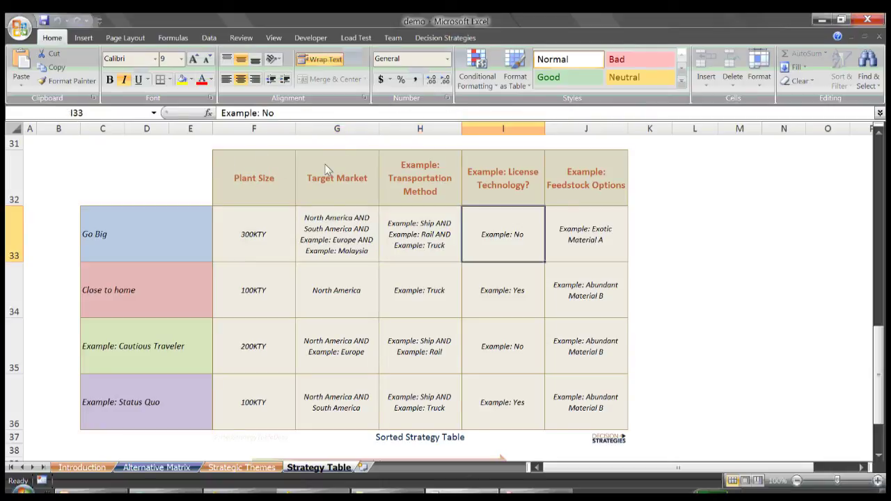
{"action": "key", "text": "Right"}
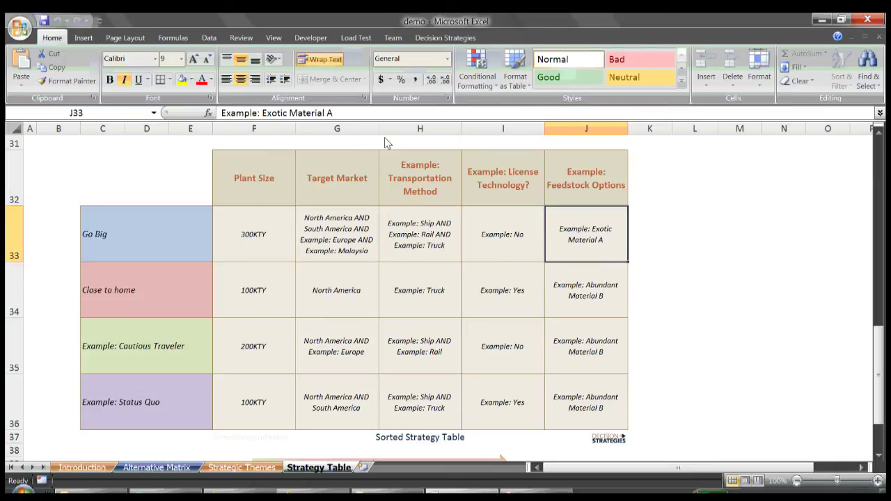
- Review the Close to home row's choices, then move to the Status Quo row
{"action": "key", "text": "Return"}
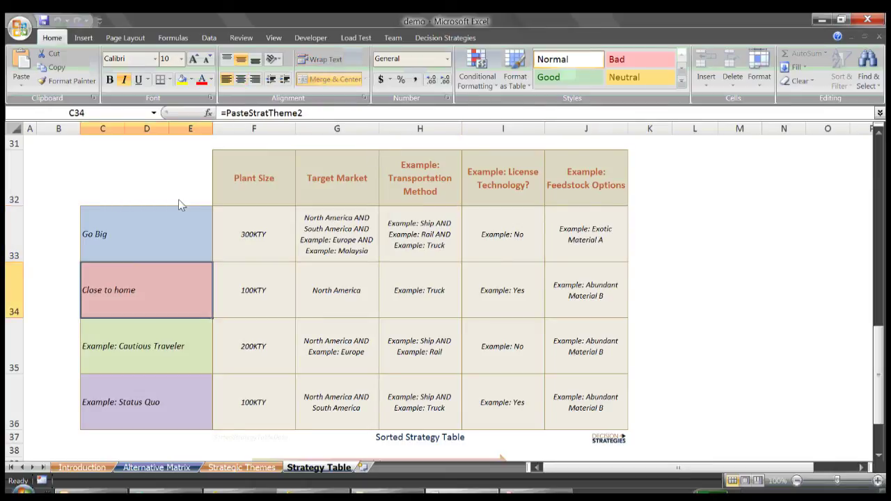
{"action": "key", "text": "Right"}
{"action": "key", "text": "Right"}
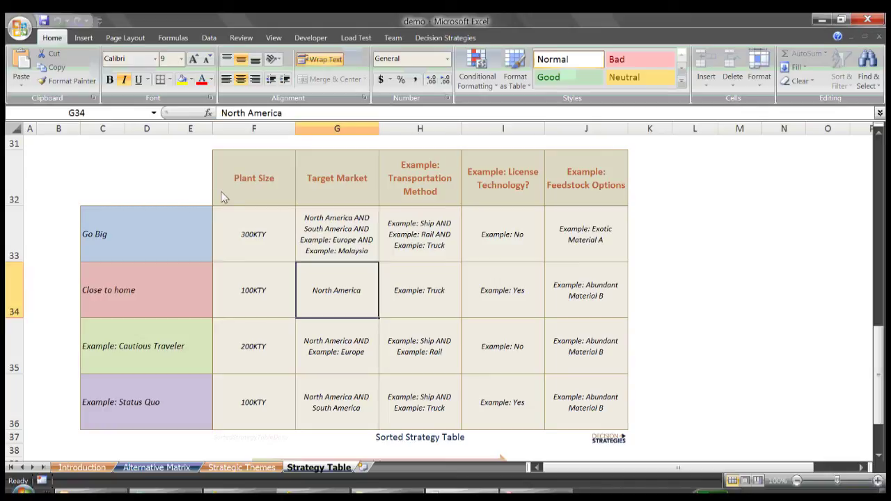
{"action": "key", "text": "Right"}
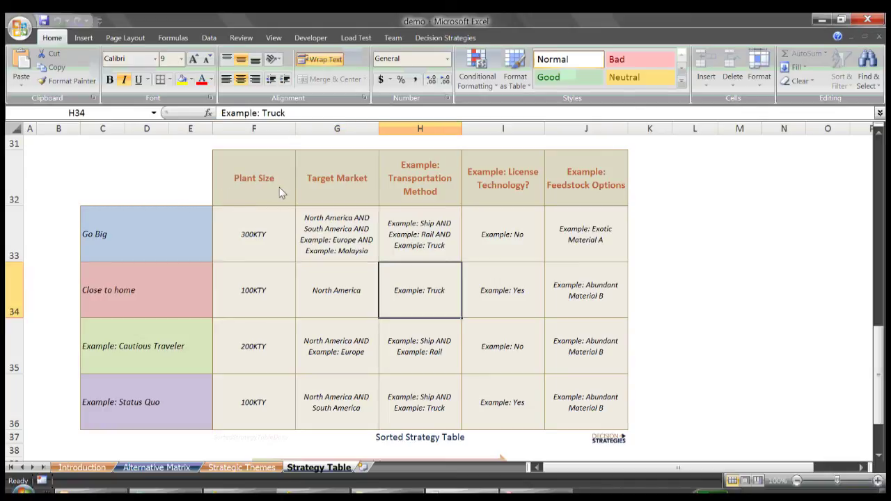
{"action": "key", "text": "Right"}
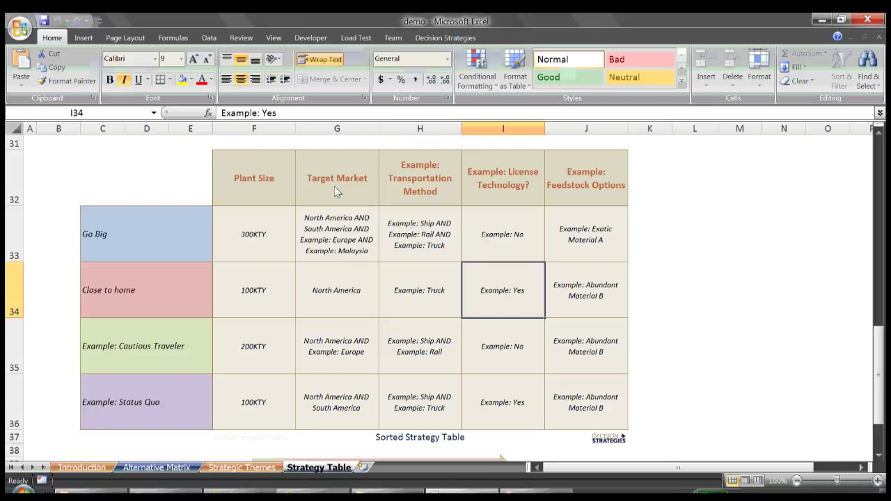
{"action": "key", "text": "Right"}
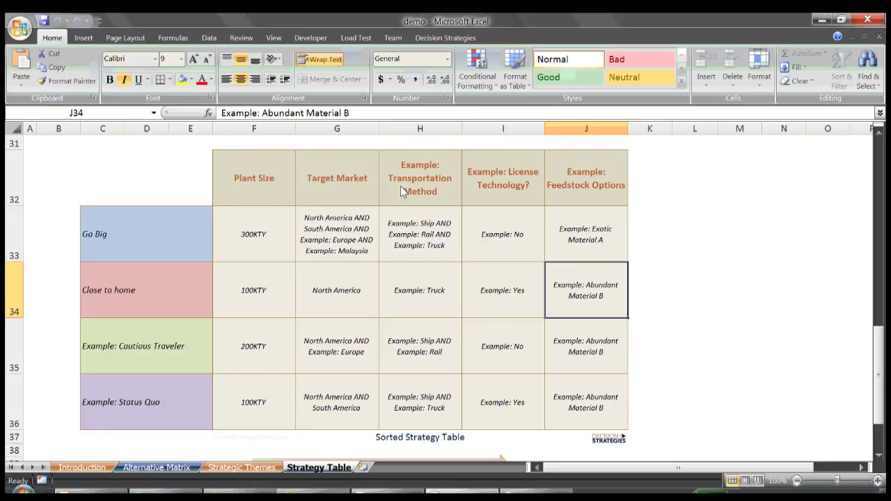
{"action": "key", "text": "Return"}
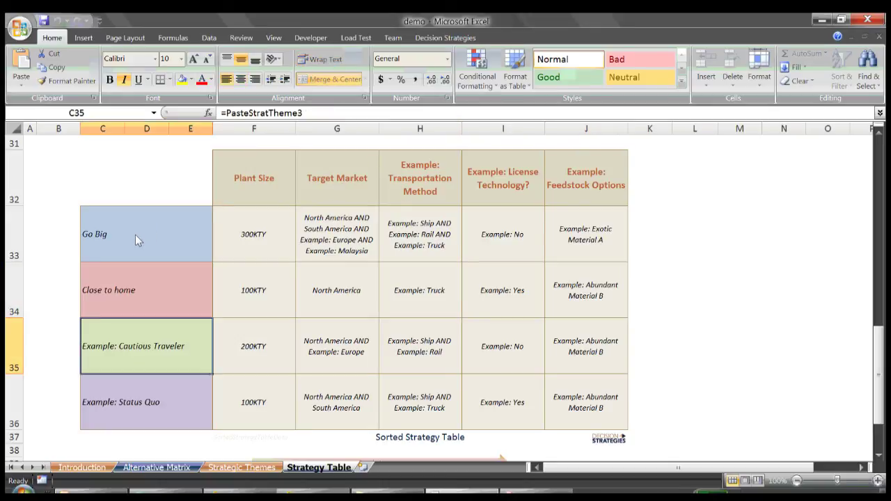
{"action": "key", "text": "Down"}
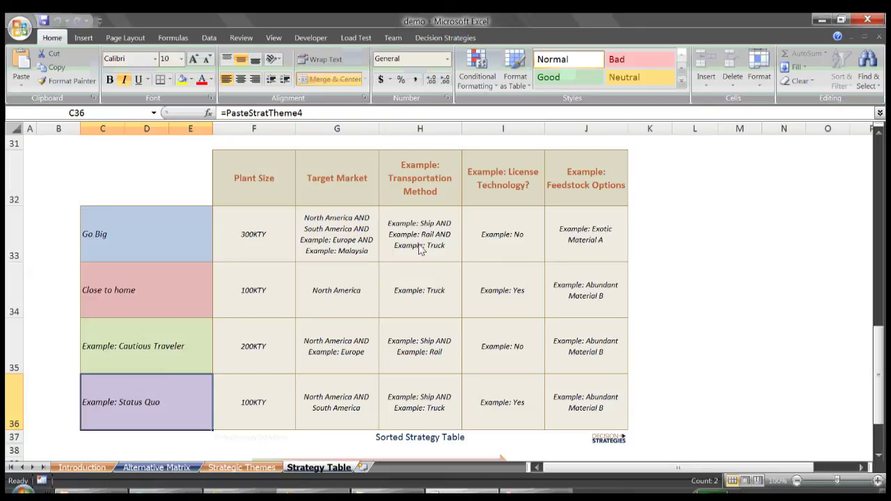